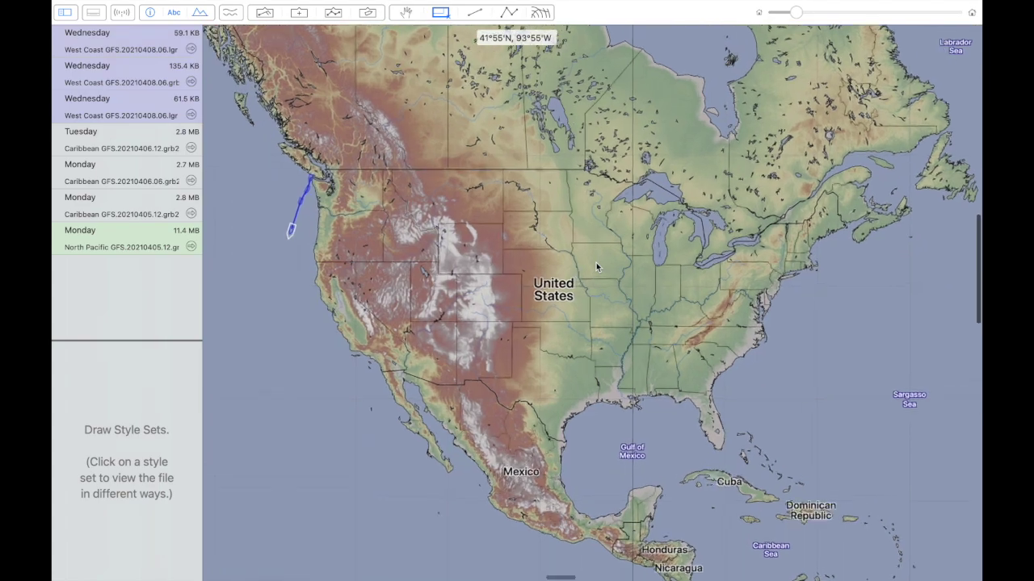
# - Examine the map of the United States at several scales, from the West Coast to the Great Lakes
pyautogui.scroll(-1, 598, 266)
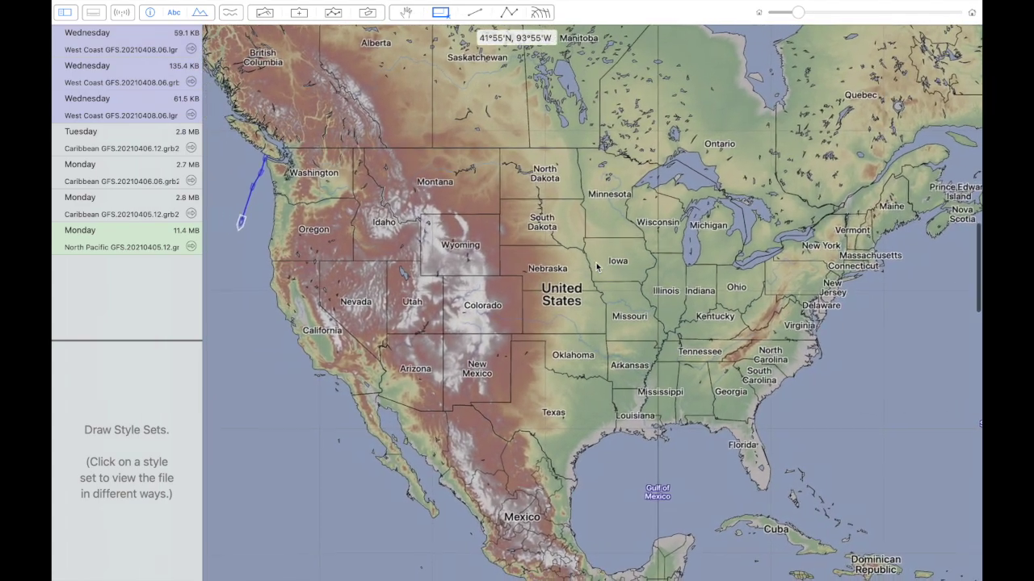
pyautogui.scroll(3, 598, 266)
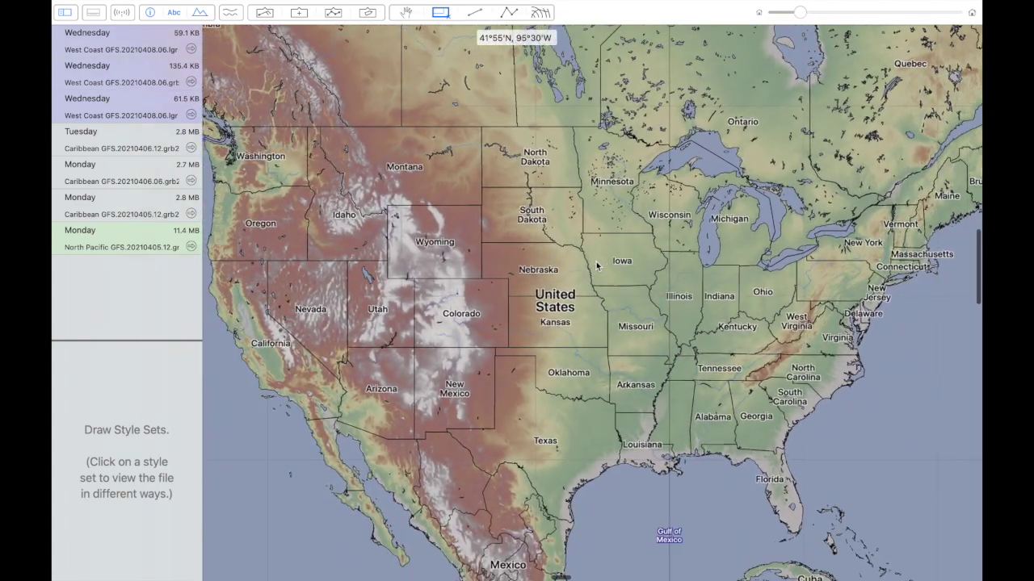
pyautogui.hscroll(5, 597, 267)
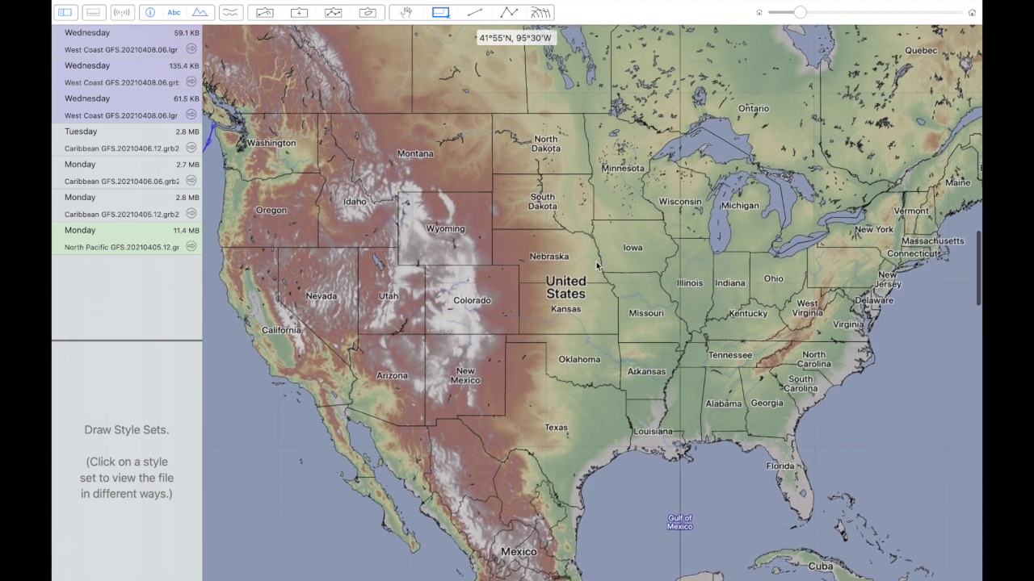
pyautogui.scroll(2, 597, 266)
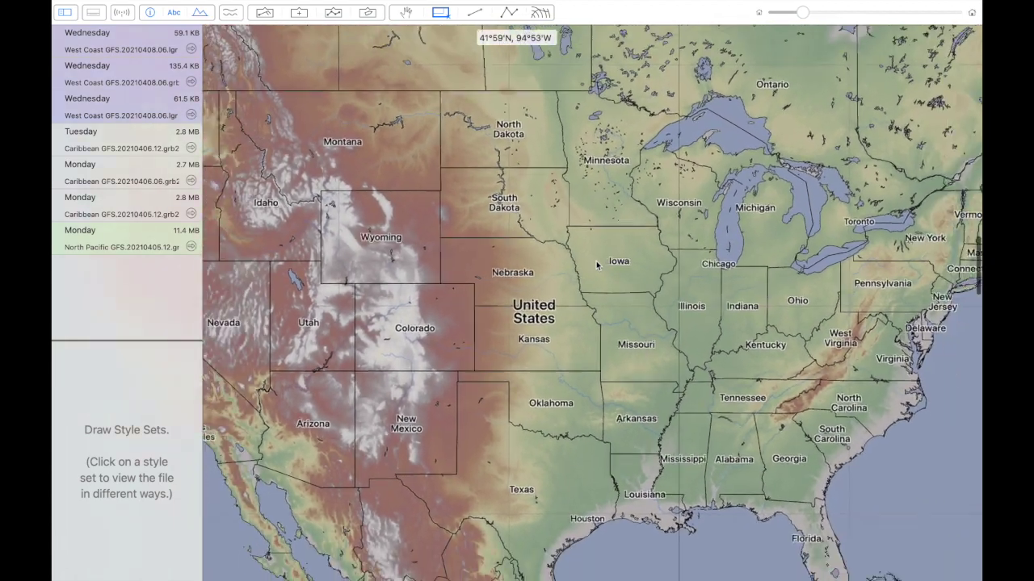
pyautogui.hscroll(-2, 598, 267)
pyautogui.scroll(-1, 598, 266)
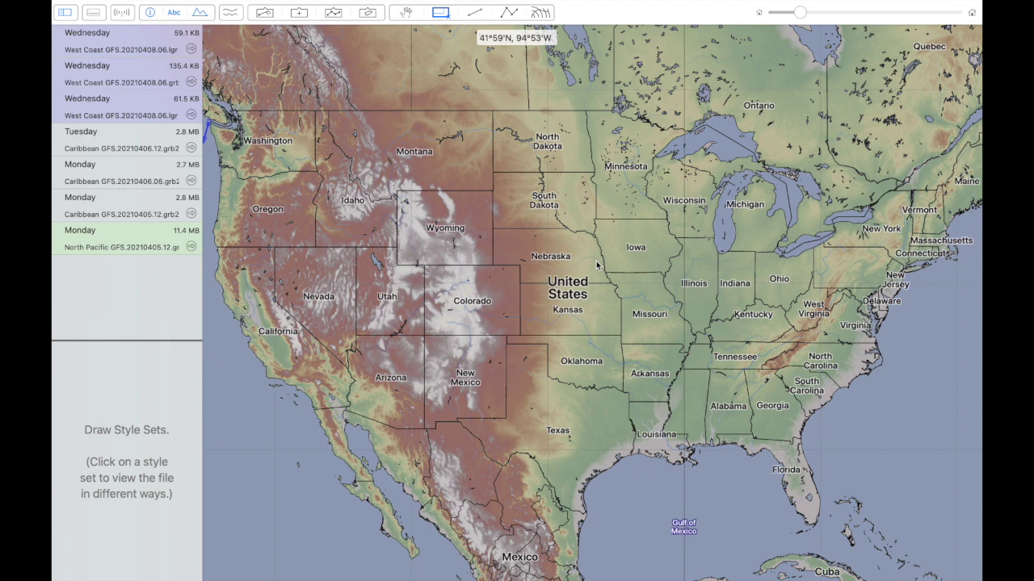
pyautogui.scroll(-1, 598, 265)
pyautogui.hscroll(-1, 597, 265)
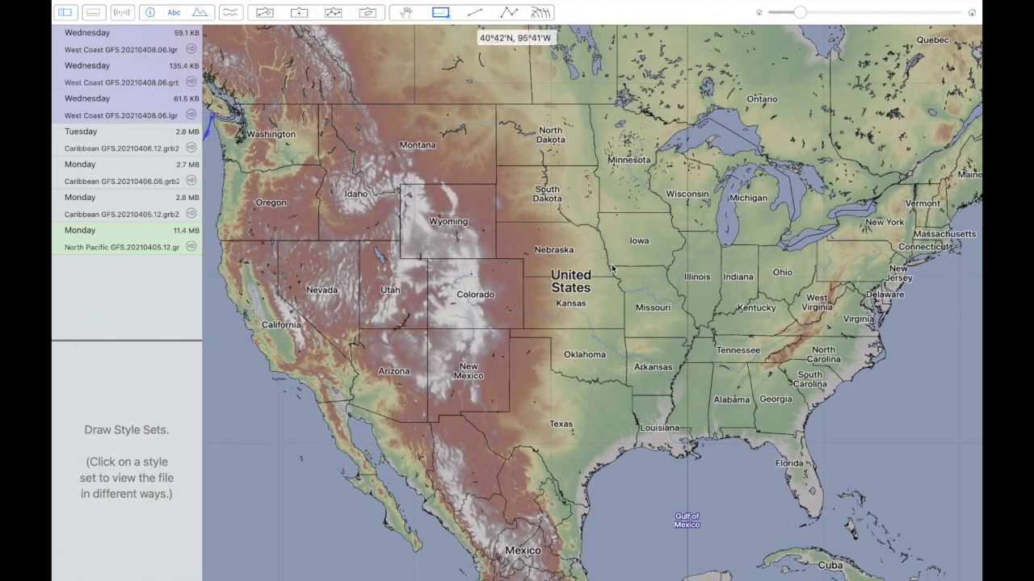
pyautogui.scroll(5, 612, 269)
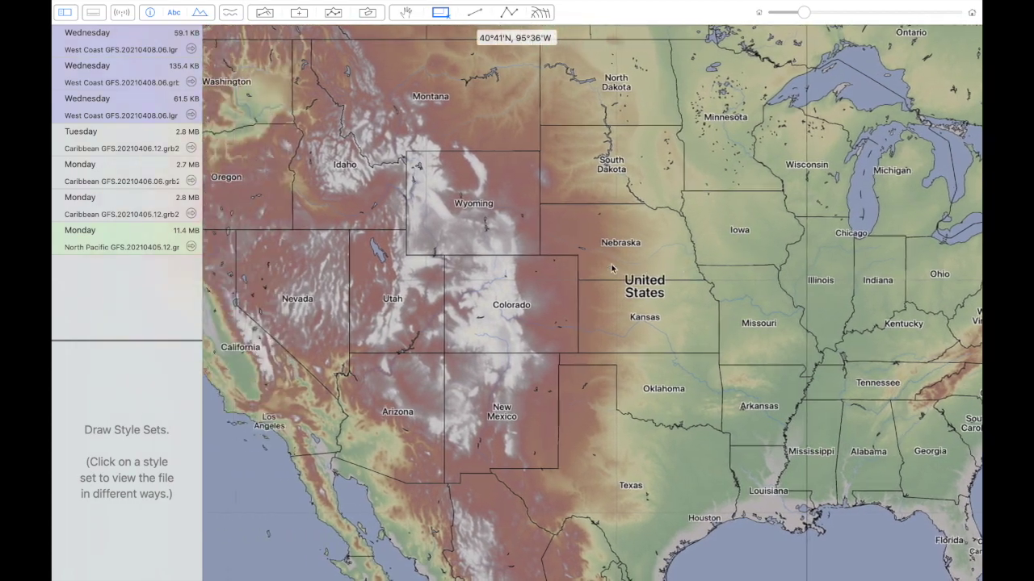
pyautogui.scroll(-3, 611, 269)
# - Look over the US East Coast, Quebec and Hudson Bay on the map, and return to the United States
pyautogui.hscroll(10, 611, 269)
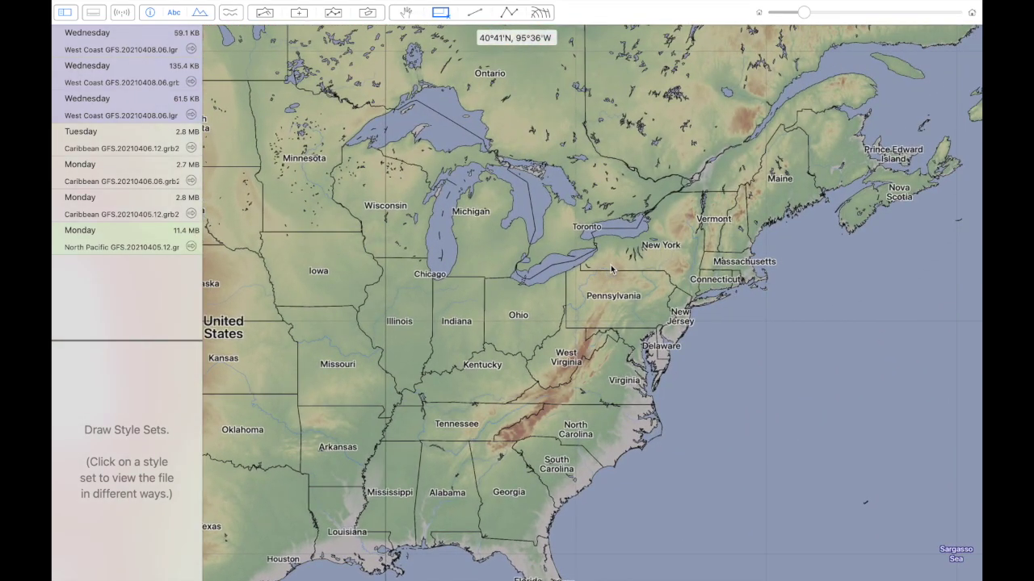
pyautogui.scroll(-2, 611, 269)
pyautogui.scroll(3, 611, 269)
pyautogui.scroll(3, 610, 268)
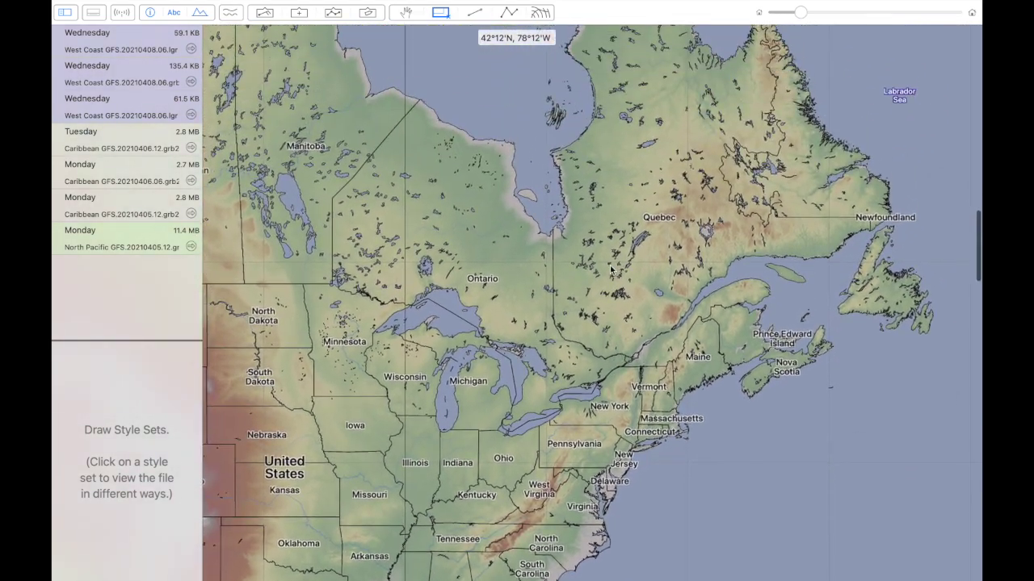
pyautogui.scroll(-2, 610, 265)
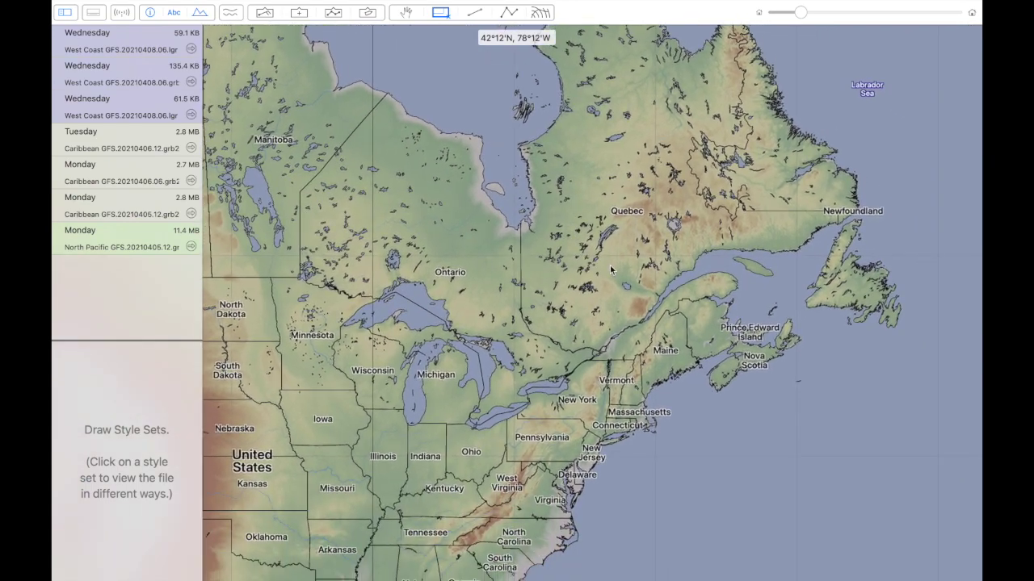
pyautogui.scroll(2, 611, 258)
pyautogui.scroll(-2, 612, 260)
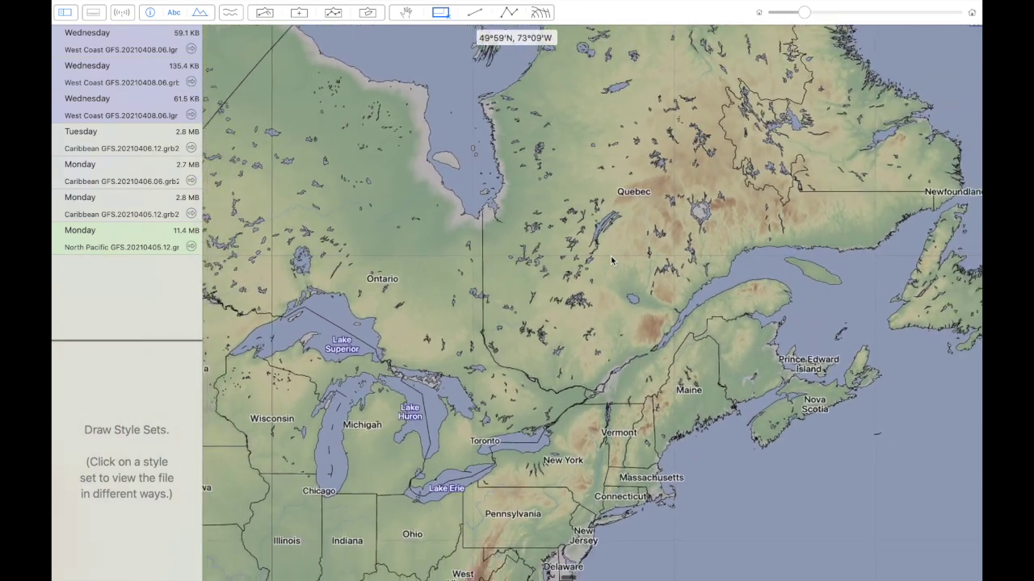
pyautogui.scroll(3, 611, 260)
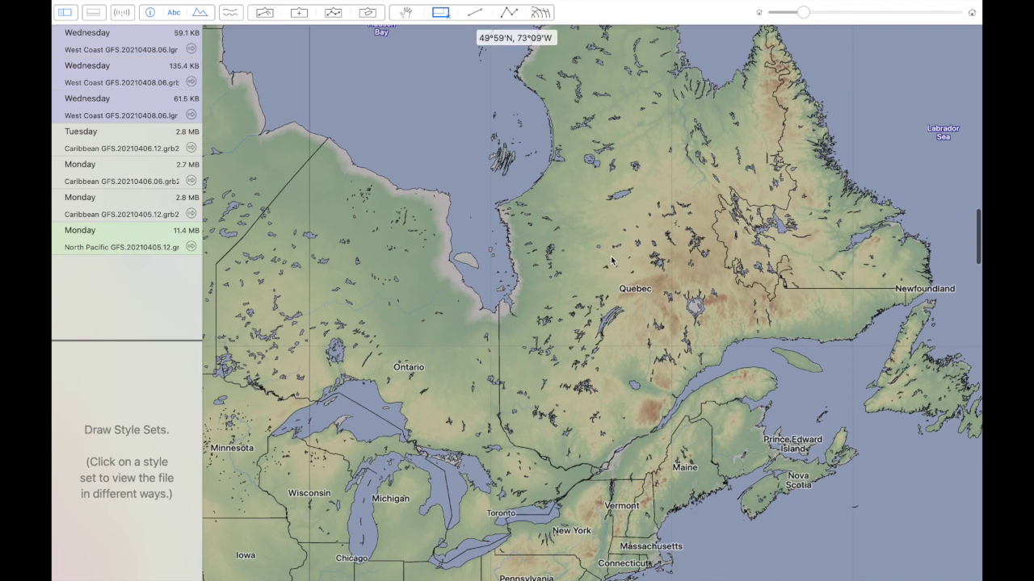
pyautogui.hscroll(-5, 612, 260)
pyautogui.hscroll(-5, 611, 260)
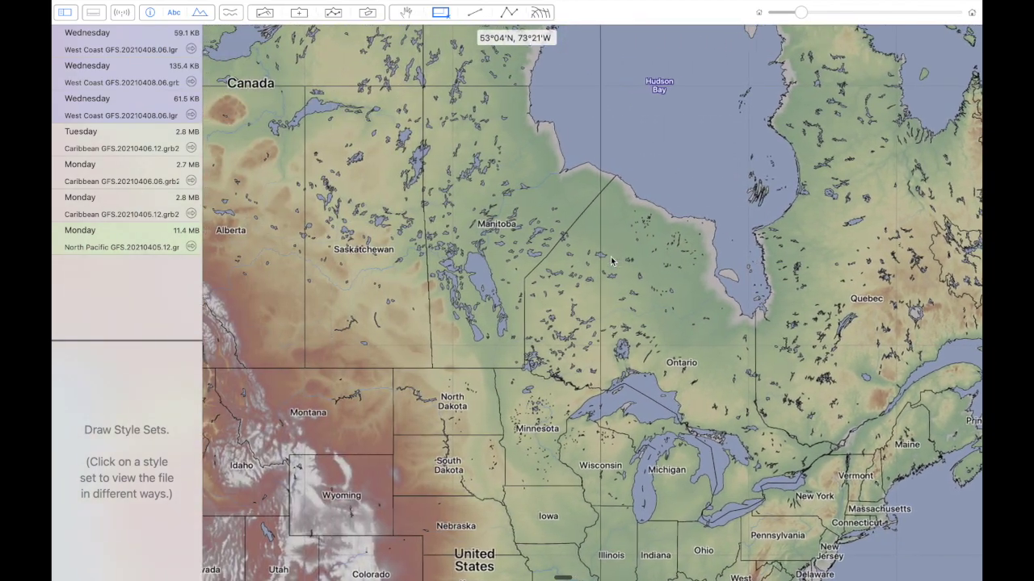
pyautogui.scroll(-5, 612, 260)
pyautogui.hscroll(-2, 611, 260)
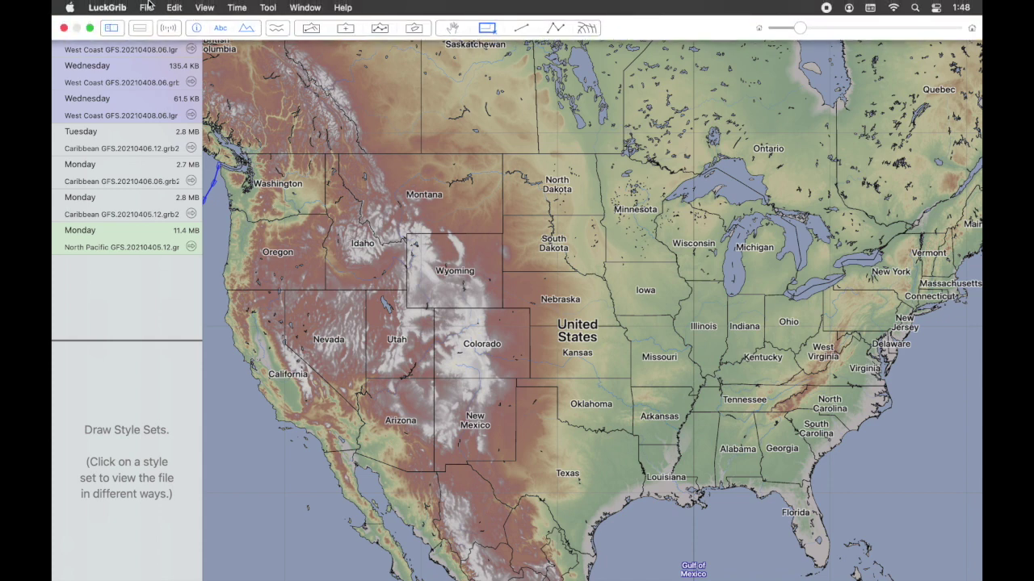
# - Open the GRIB Model Explorer and expand its Regional and Global model groups
pyautogui.click(143, 7)
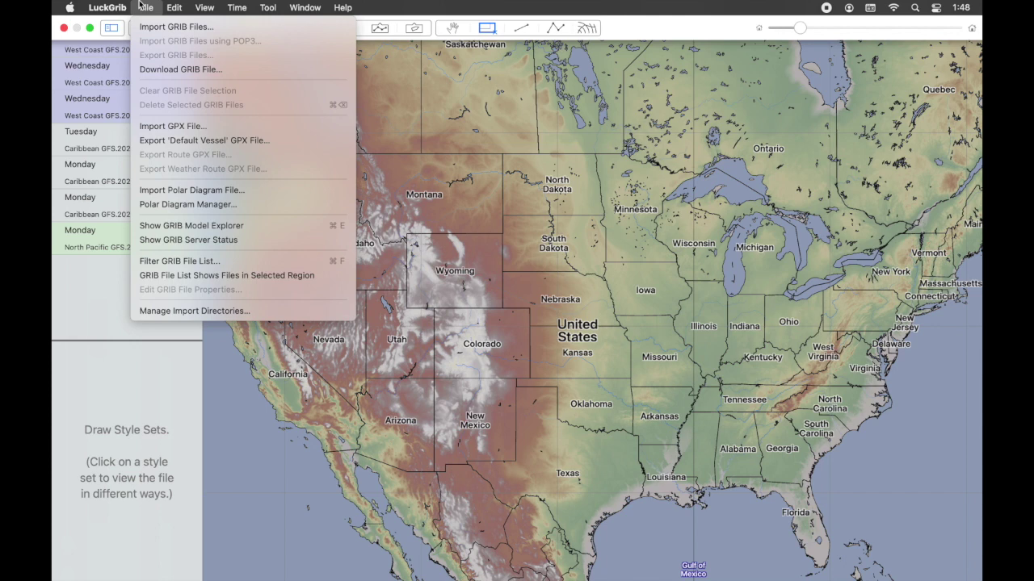
pyautogui.click(216, 226)
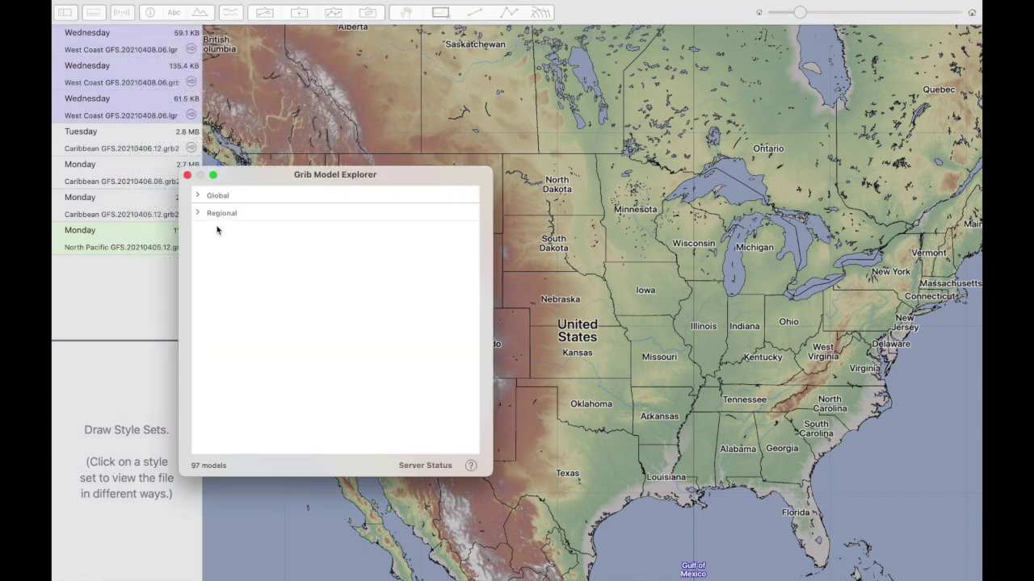
pyautogui.click(79, 308)
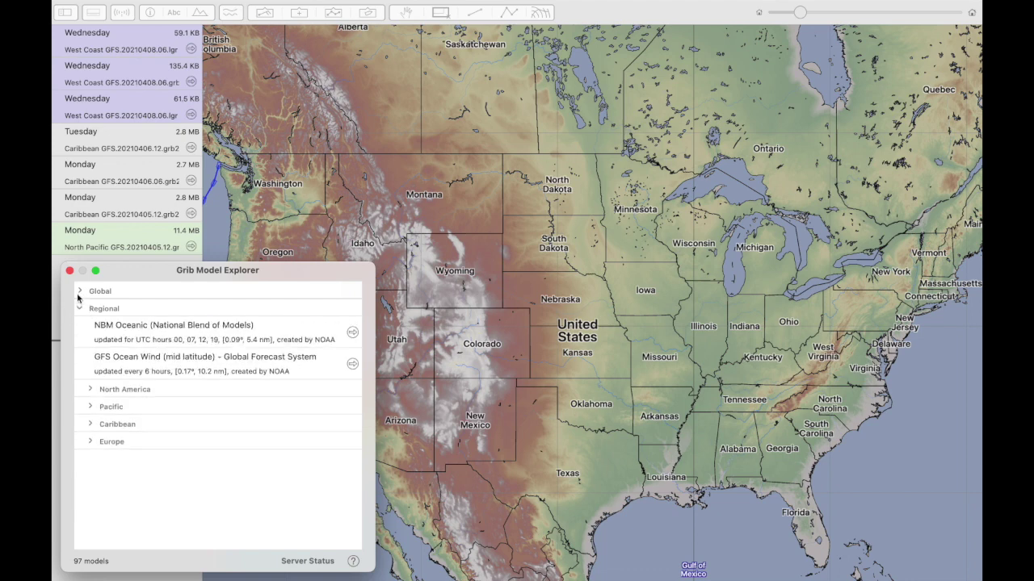
pyautogui.click(79, 292)
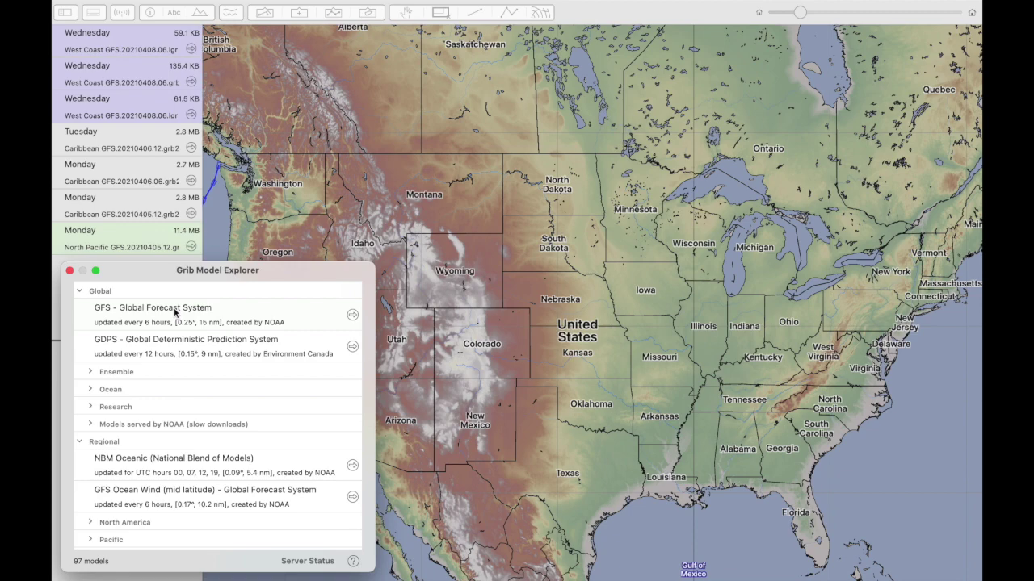
# - View the map coverage of the regional NBM Oceanic and GFS Ocean Wind (mid latitude) models
pyautogui.click(126, 457)
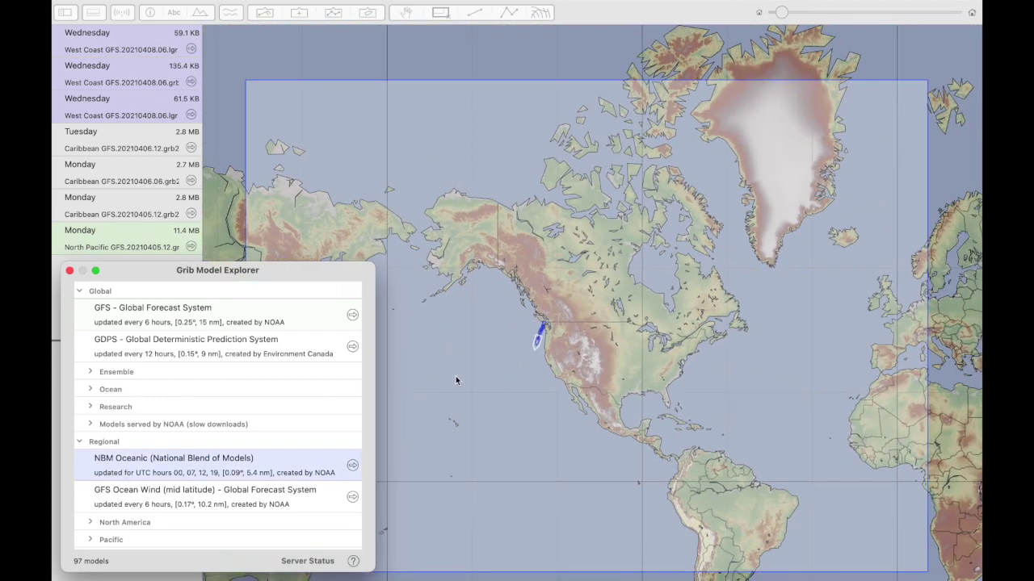
pyautogui.click(658, 333)
pyautogui.scroll(-5, 658, 334)
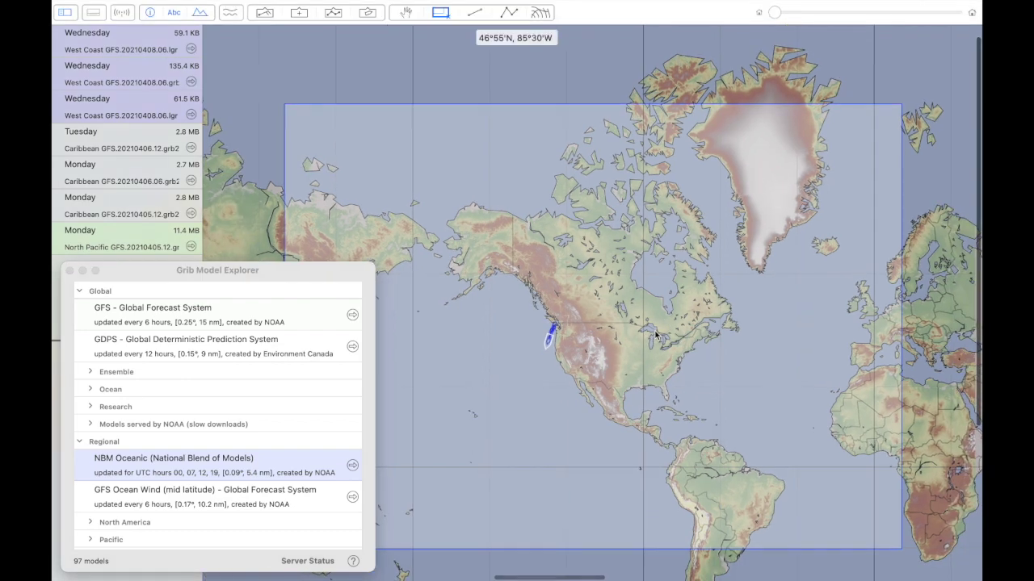
pyautogui.hscroll(5, 656, 334)
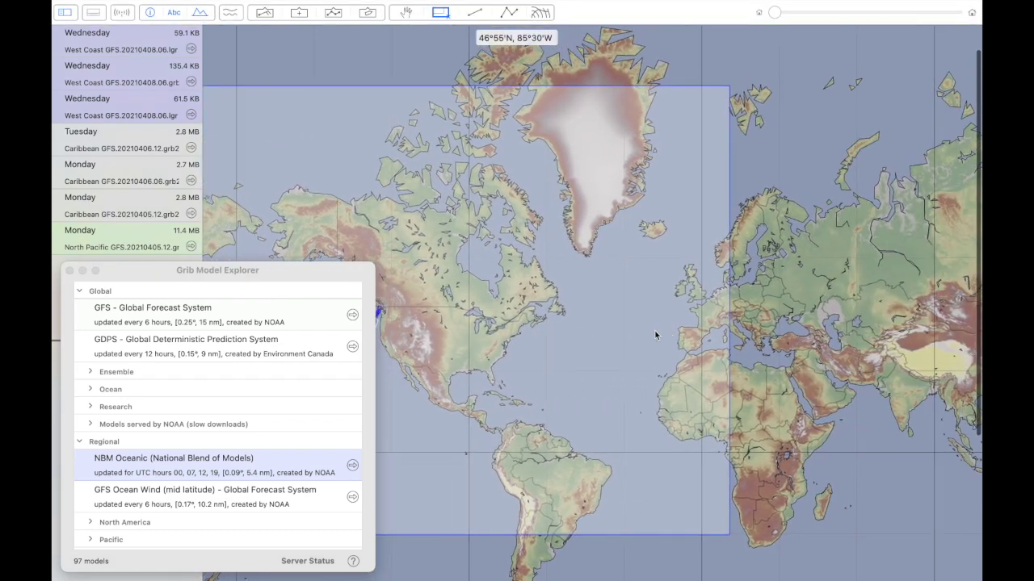
pyautogui.hscroll(-4, 656, 335)
pyautogui.click(172, 503)
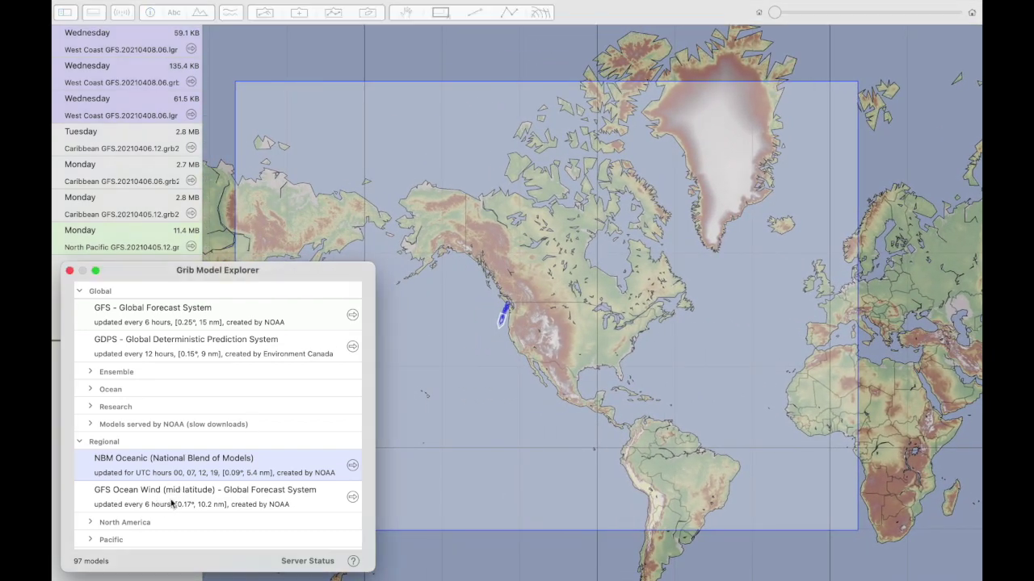
pyautogui.click(171, 503)
# - Expand the North America models and view the map coverage of HRRR - High Resolution Rapid Refresh and NAM Continental US
pyautogui.scroll(-2, 171, 504)
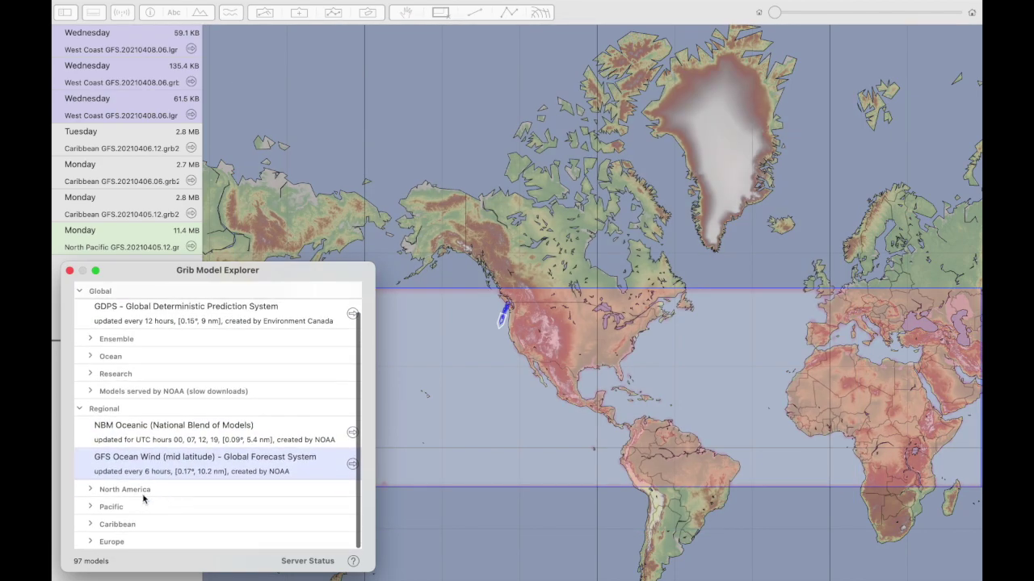
pyautogui.click(91, 490)
pyautogui.scroll(-3, 104, 497)
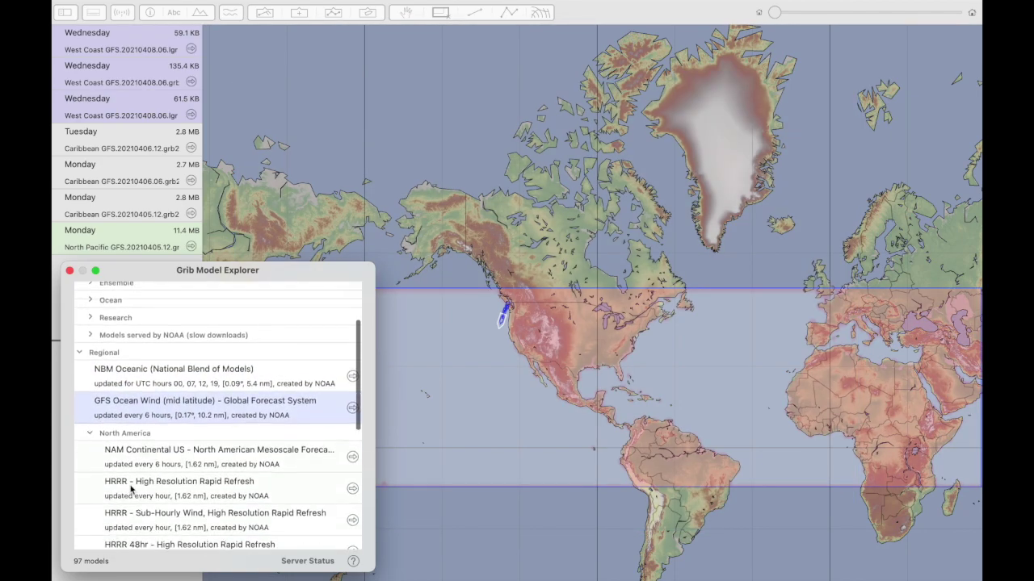
pyautogui.click(141, 487)
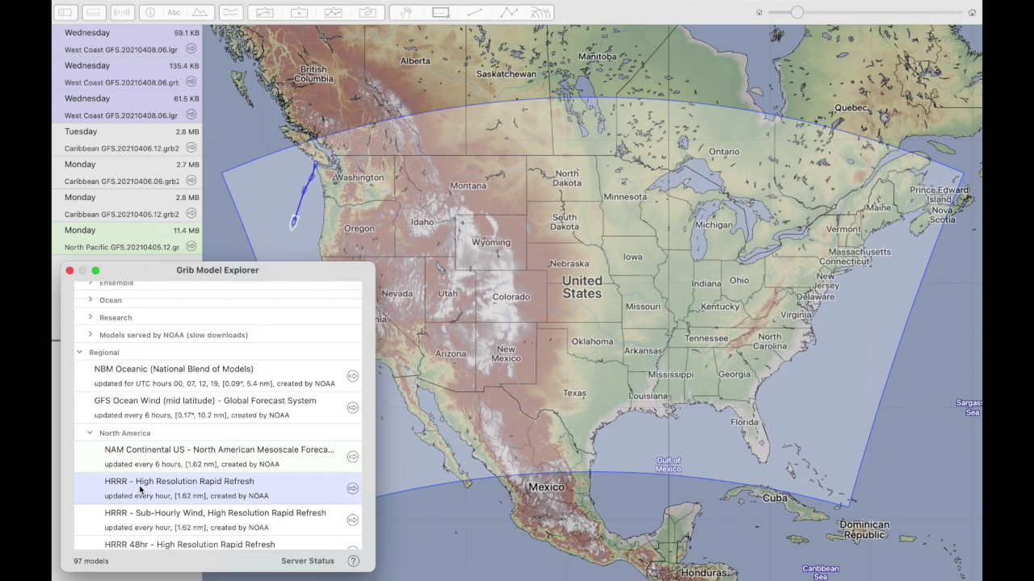
pyautogui.click(188, 458)
# - Open the details of the global GFS - Global Forecast System model and look through its parameter list
pyautogui.scroll(3, 188, 458)
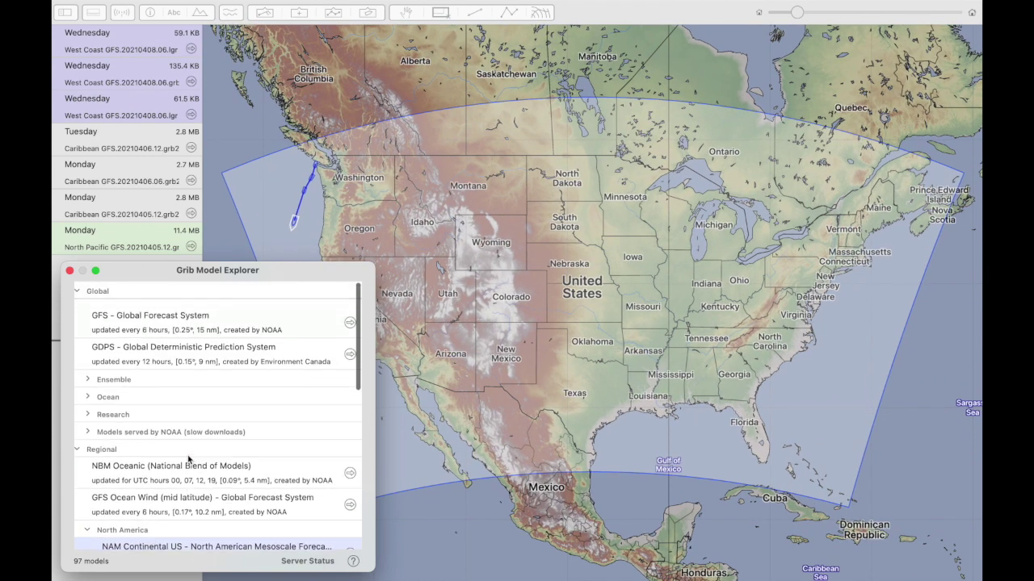
pyautogui.click(202, 321)
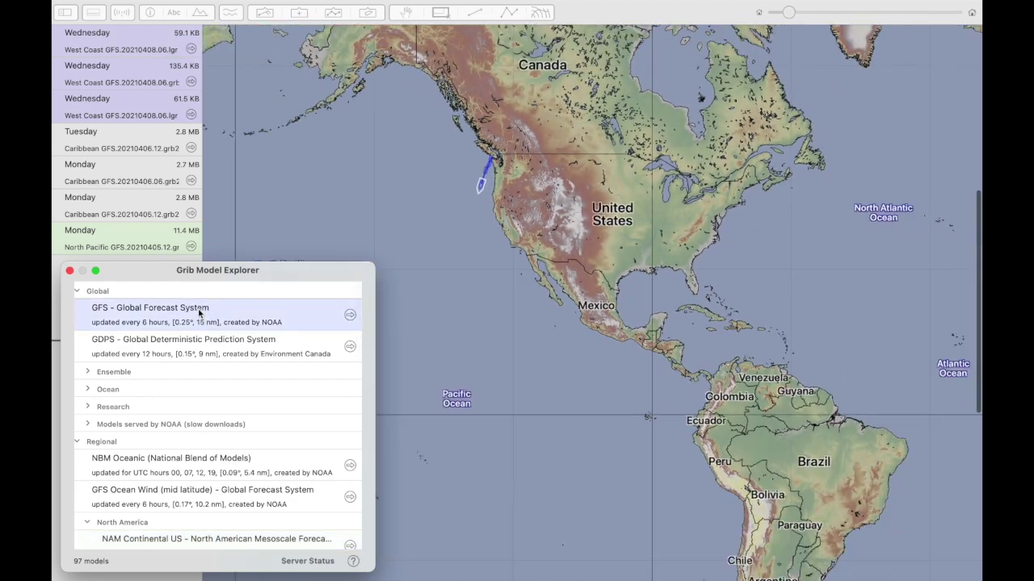
pyautogui.click(349, 315)
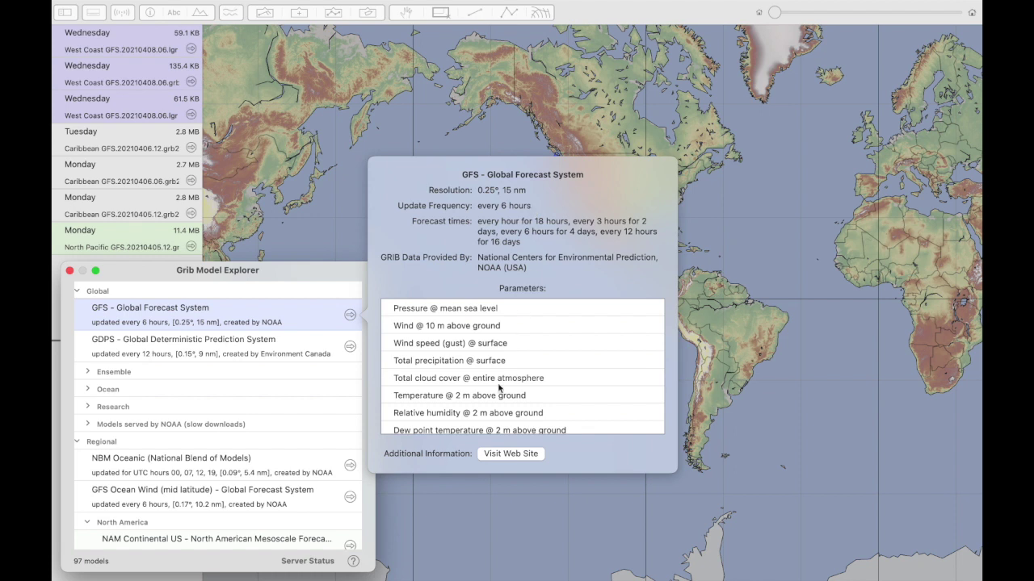
pyautogui.scroll(-5, 498, 388)
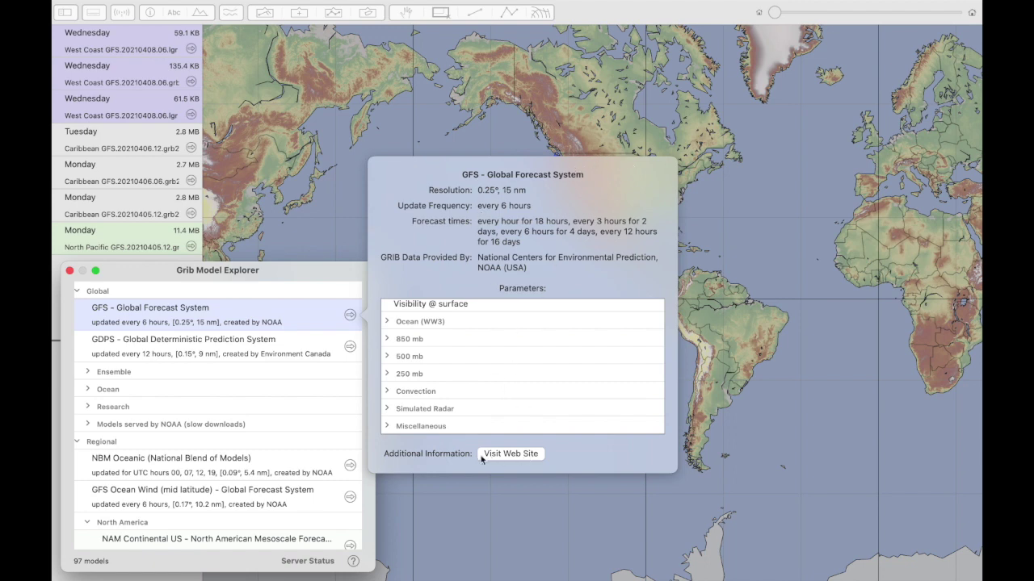
# - Open the GFS model's web page in Safari and read through its specifications and description
pyautogui.click(510, 454)
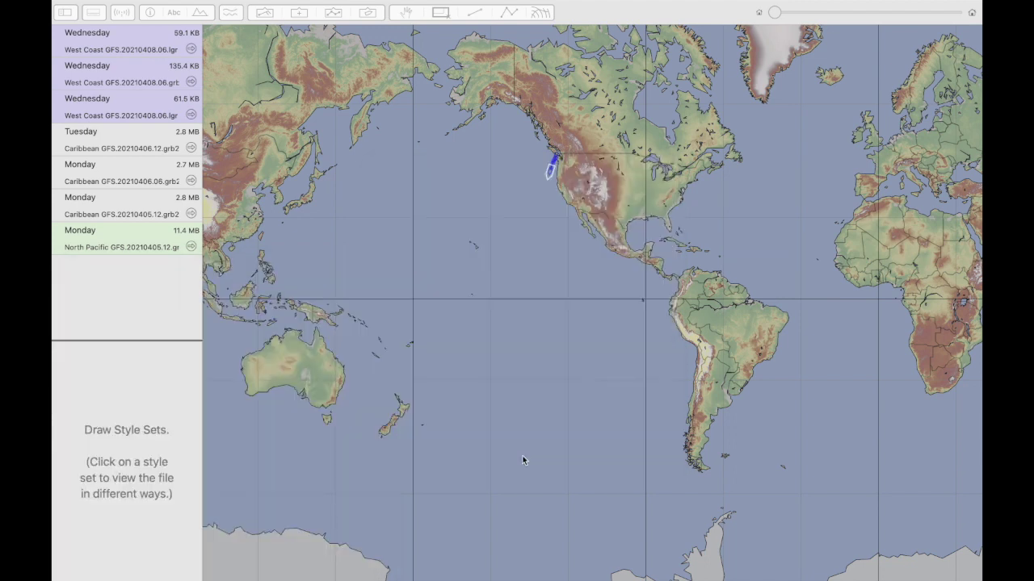
pyautogui.scroll(-1, 523, 460)
pyautogui.scroll(-2, 521, 461)
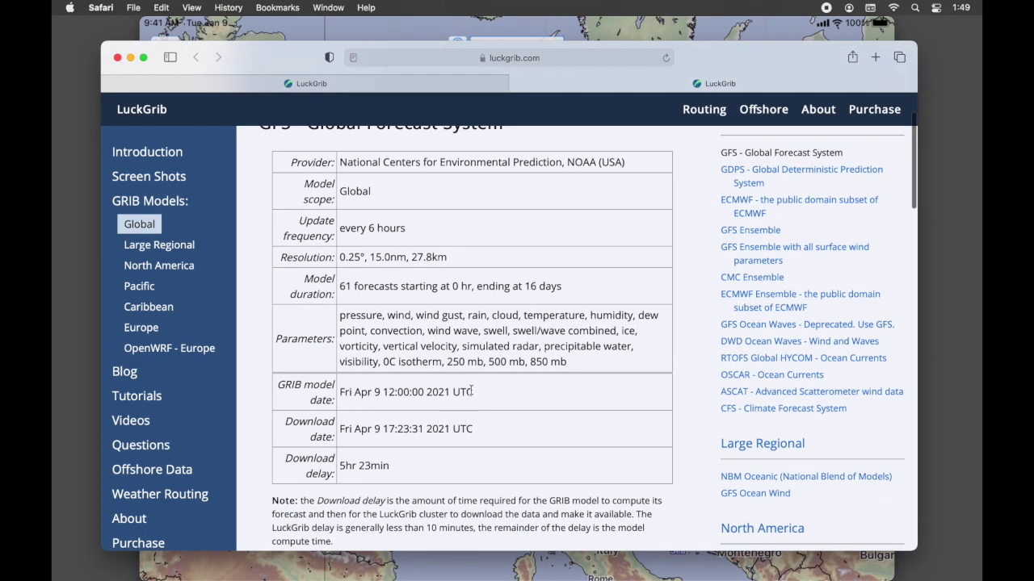
pyautogui.scroll(-10, 474, 434)
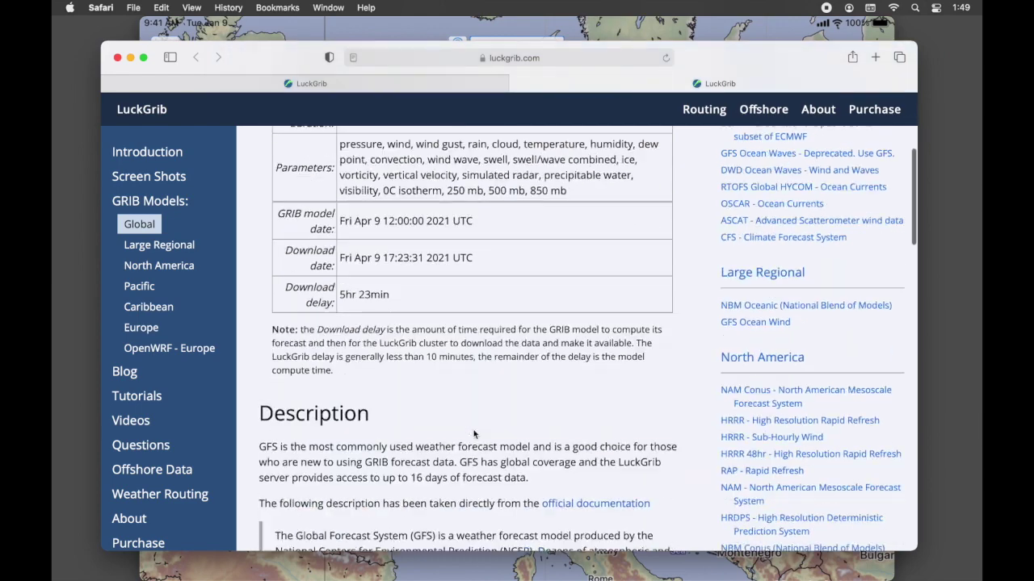
pyautogui.scroll(1, 475, 430)
pyautogui.scroll(-15, 473, 428)
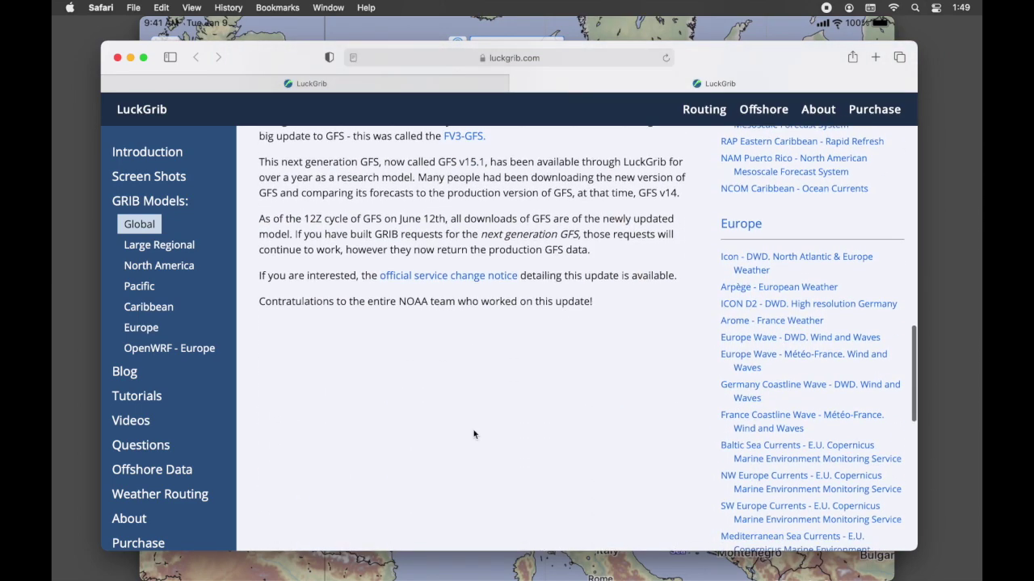
# - Go to the website's North American GRIB models and read the HRRR - High Resolution Rapid Refresh page
pyautogui.click(143, 266)
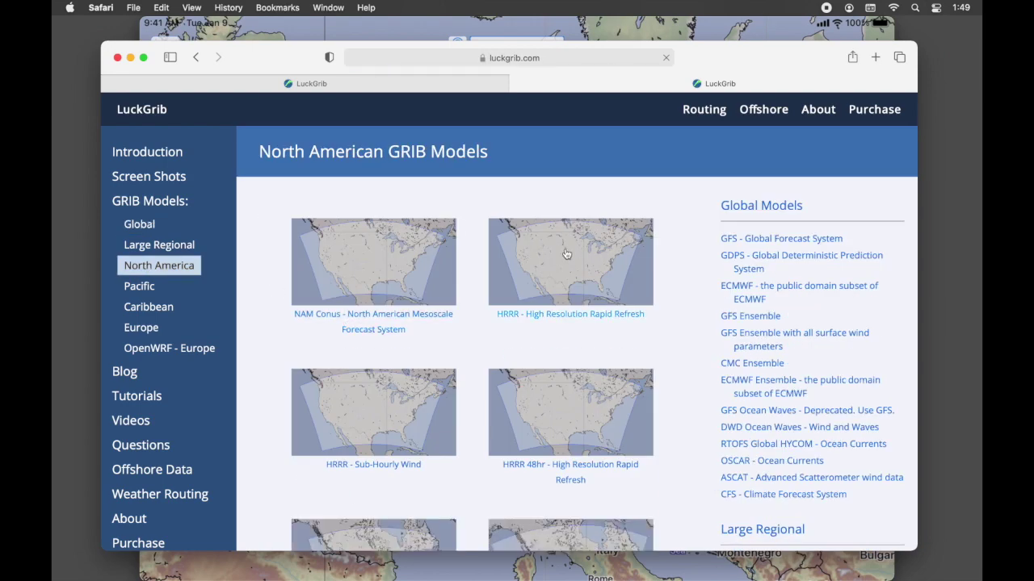
pyautogui.click(566, 249)
pyautogui.scroll(-4, 536, 404)
pyautogui.scroll(-20, 537, 404)
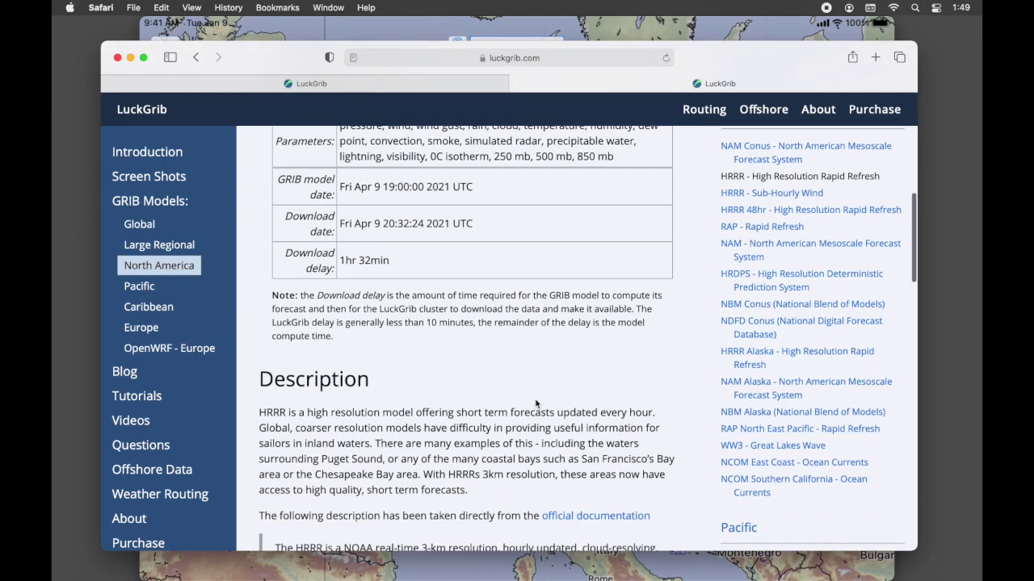
# - Read the rest of the HRRR model's web page, including the storm notes and the example wind maps
pyautogui.scroll(-9, 536, 403)
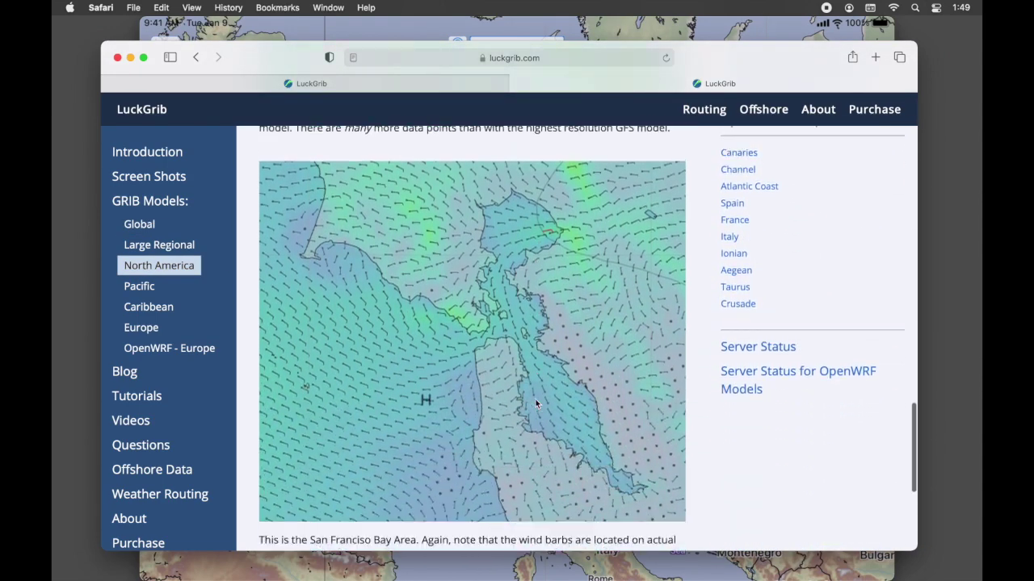
pyautogui.scroll(16, 535, 403)
pyautogui.scroll(3, 536, 404)
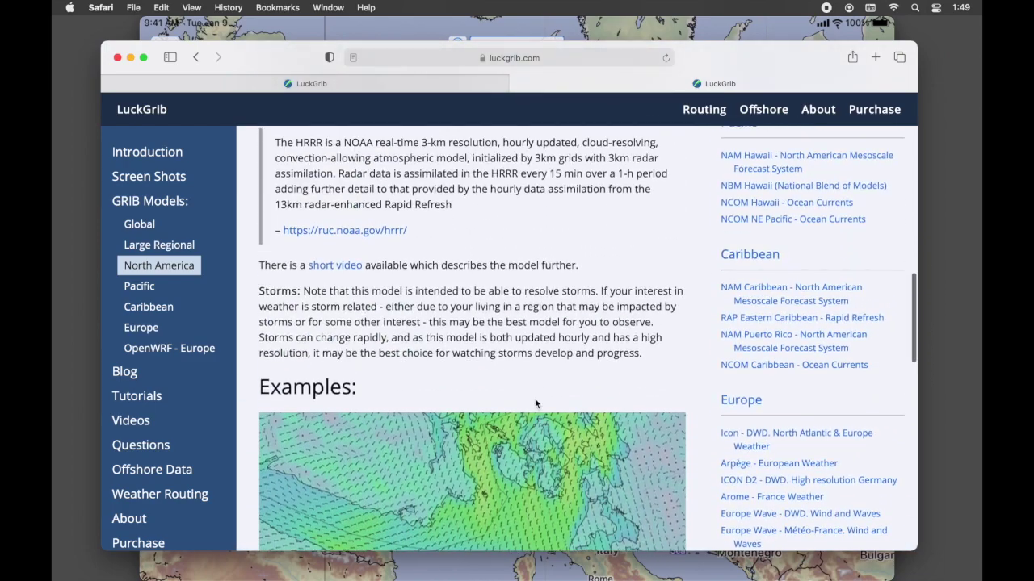
# - Switch back to LuckGrib and select a map region about 138 by 172 nm around Delaware and the Virginia coast
pyautogui.press('super+Tab')
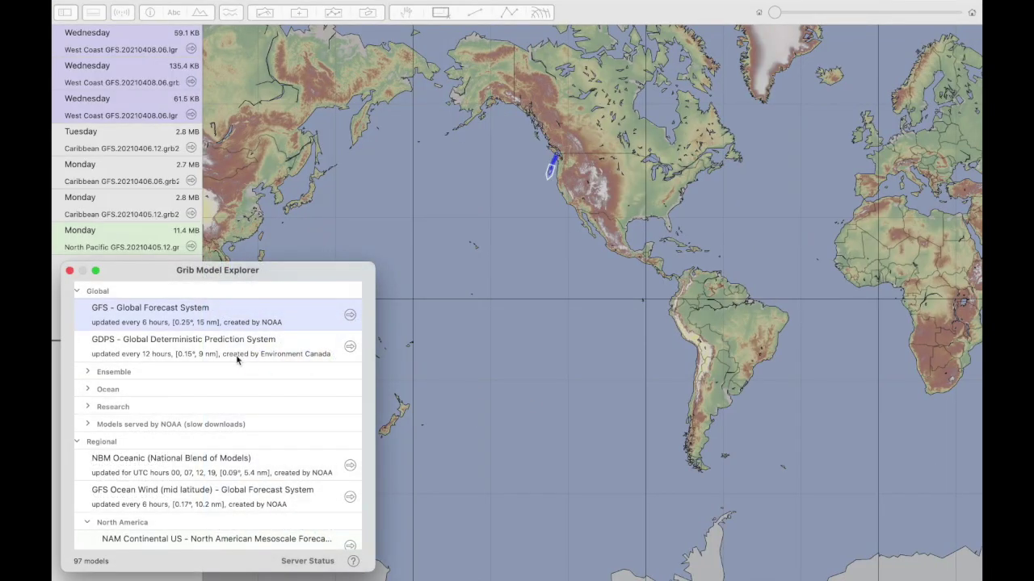
pyautogui.moveTo(275, 275); pyautogui.dragTo(281, 231)
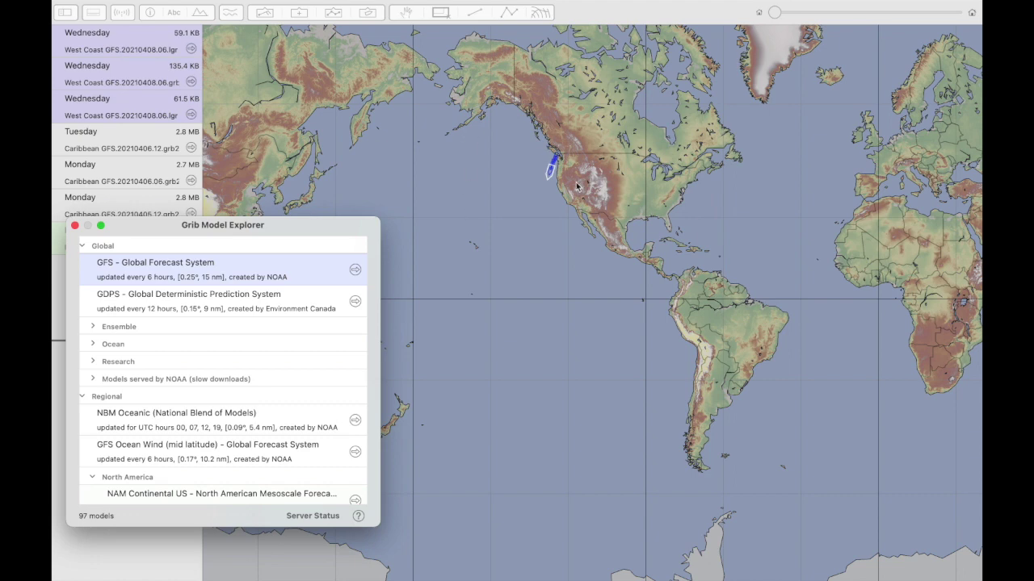
pyautogui.click(682, 194)
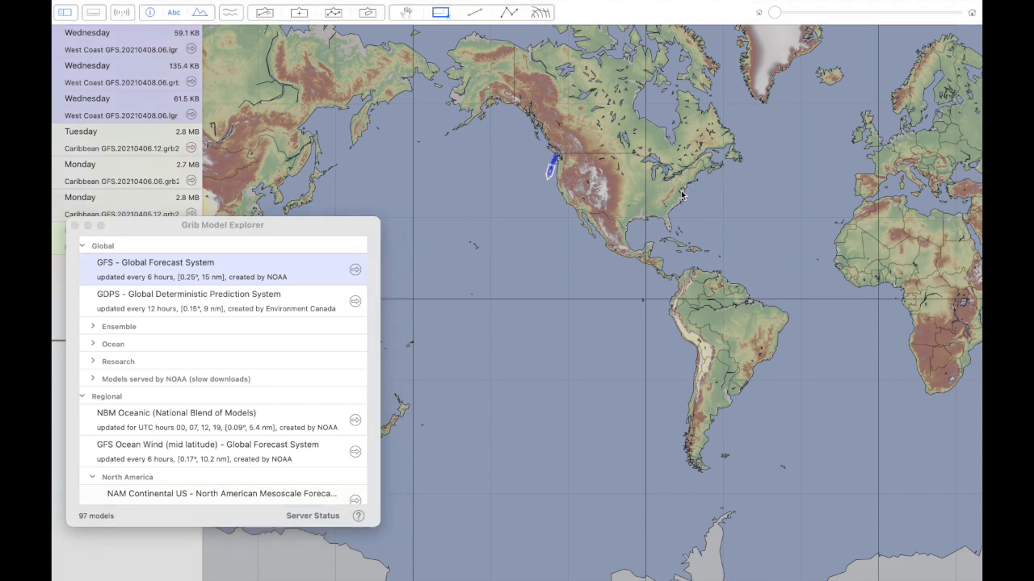
pyautogui.scroll(5, 682, 194)
pyautogui.scroll(3, 683, 194)
pyautogui.hscroll(3, 682, 194)
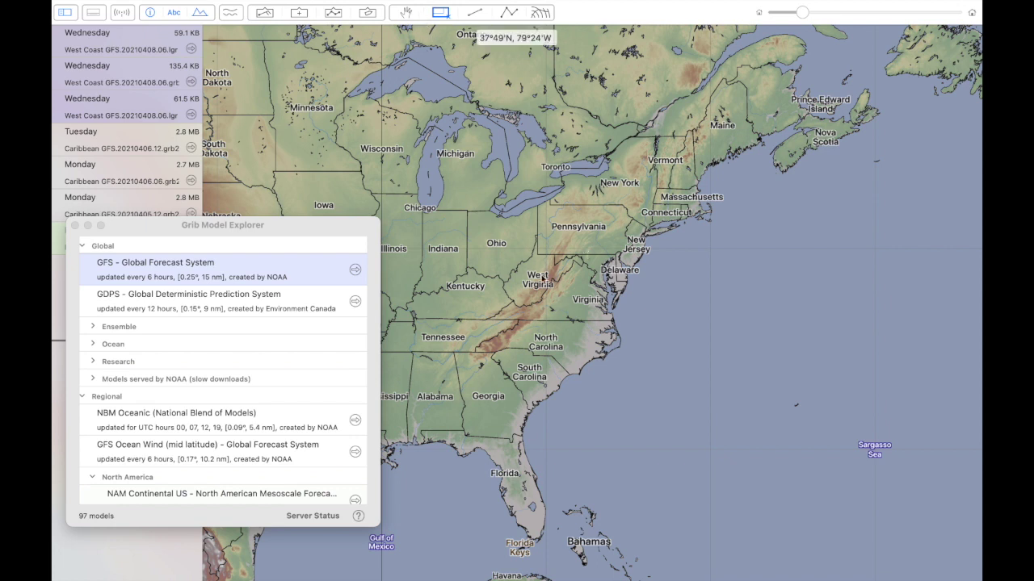
pyautogui.click(436, 12)
pyautogui.moveTo(596, 287); pyautogui.dragTo(642, 312)
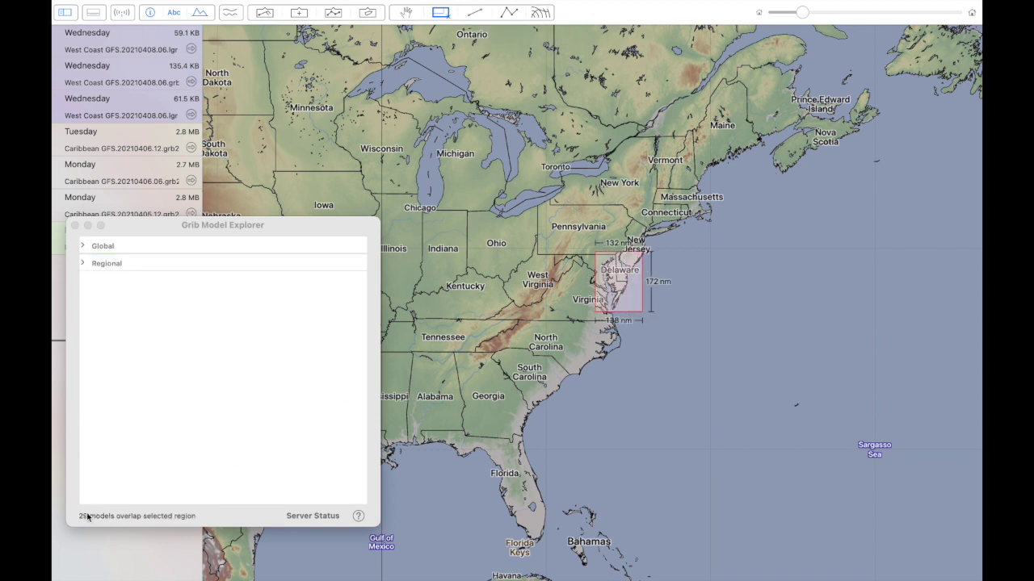
# - Expand the regional and North America models that overlap the selected region
pyautogui.click(83, 263)
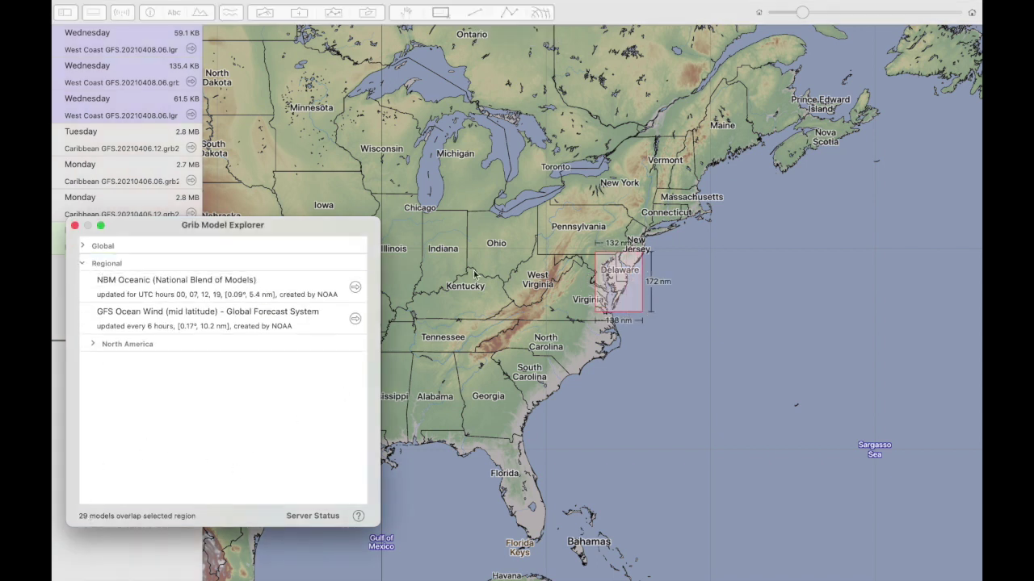
pyautogui.click(92, 344)
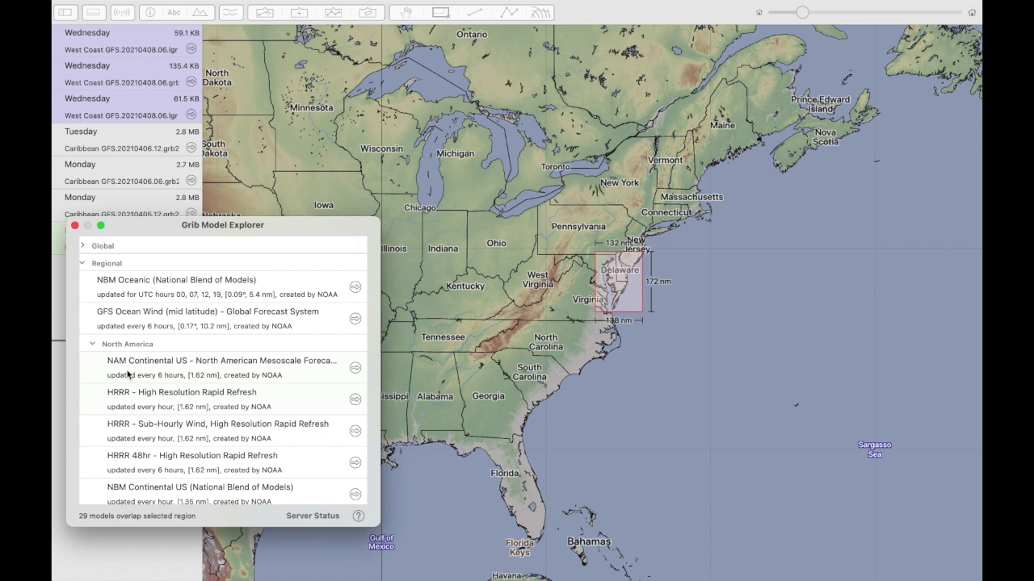
# - Switch through Safari to the mirrored iPad view of the Europe coverage map in QuickTime Player, and return to LuckGrib
pyautogui.press('super+Tab')
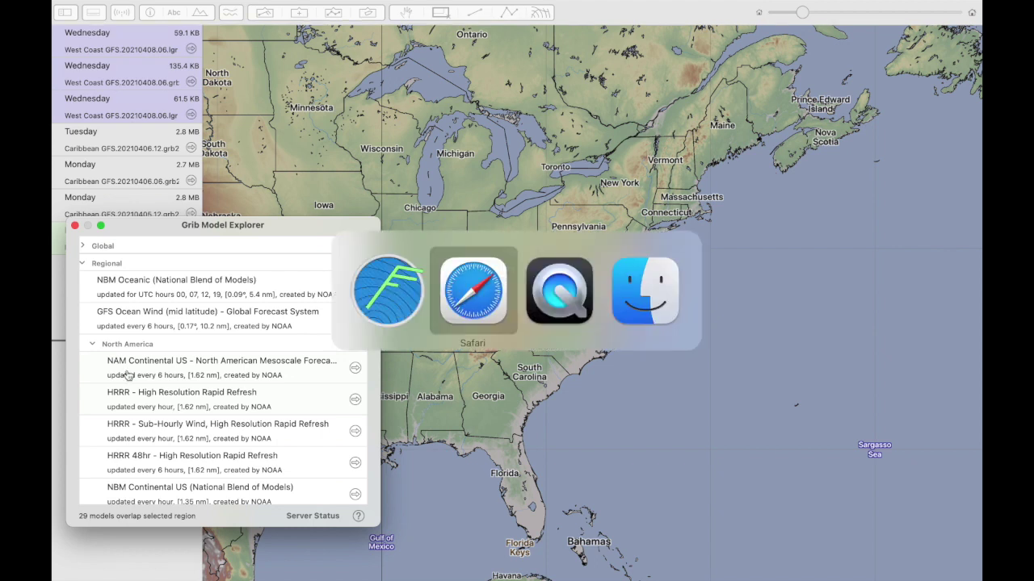
pyautogui.press('super+Tab')
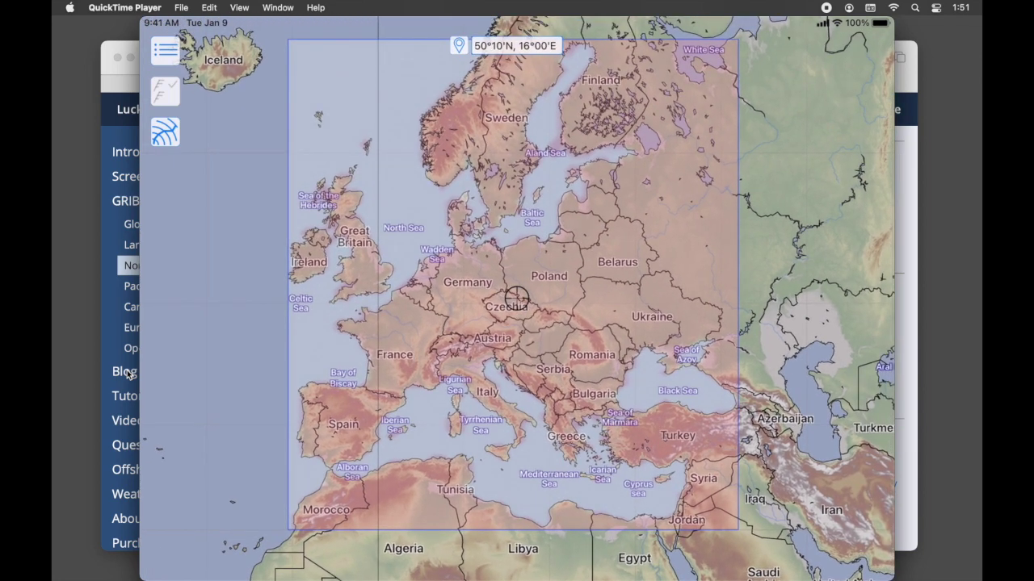
pyautogui.press('super+Tab')
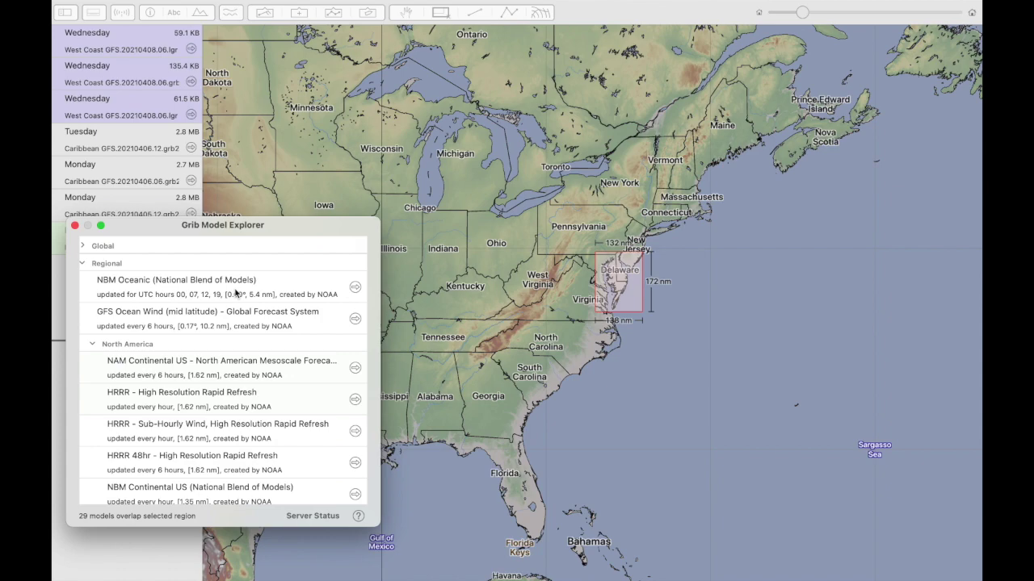
# - Expand the Global models and view the map coverage of GFS - Global Forecast System
pyautogui.scroll(1, 236, 294)
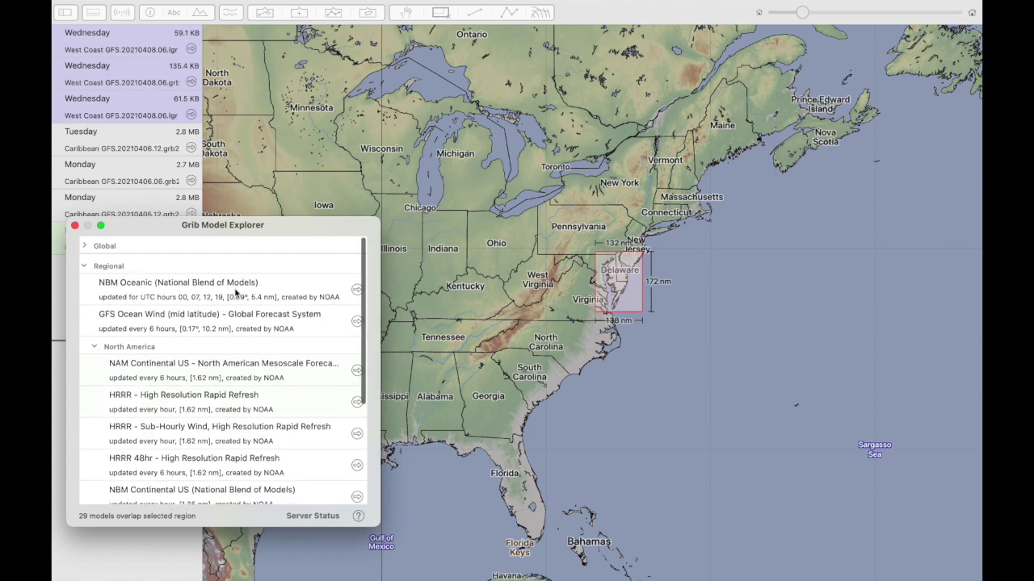
pyautogui.click(84, 247)
pyautogui.click(145, 272)
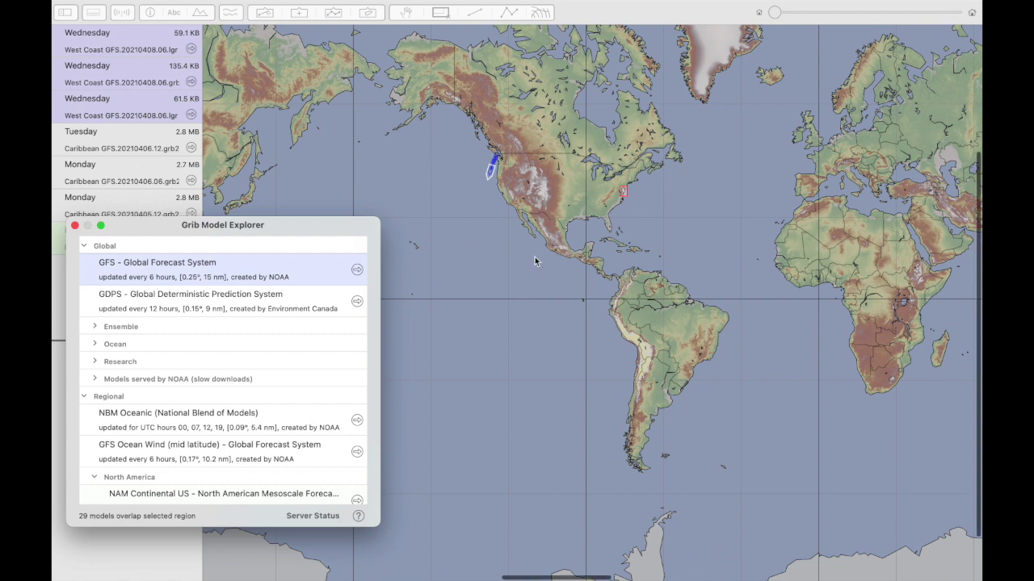
# - Examine the map from the US Pacific coast across to the North Atlantic and back
pyautogui.click(535, 260)
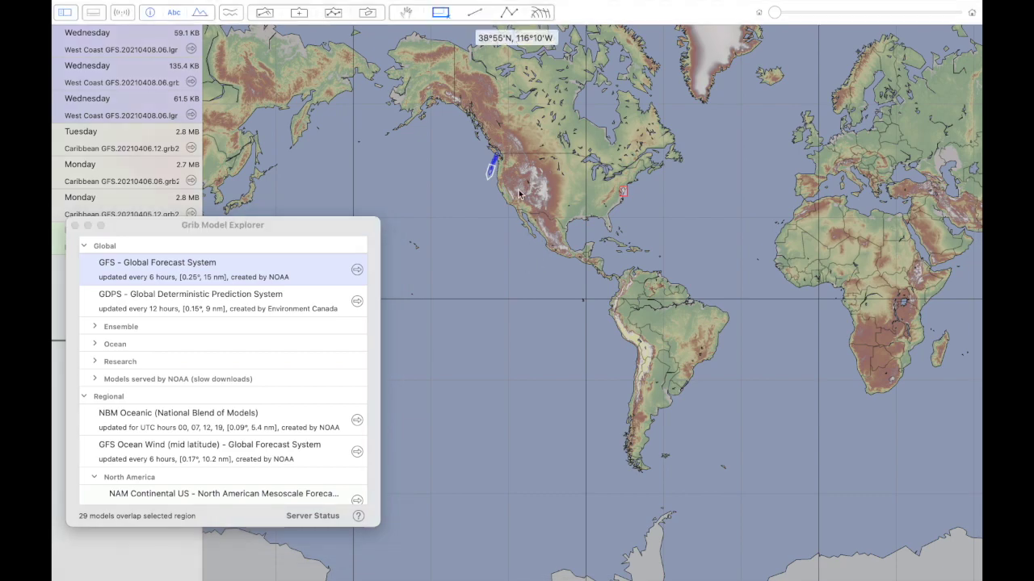
pyautogui.scroll(5, 525, 218)
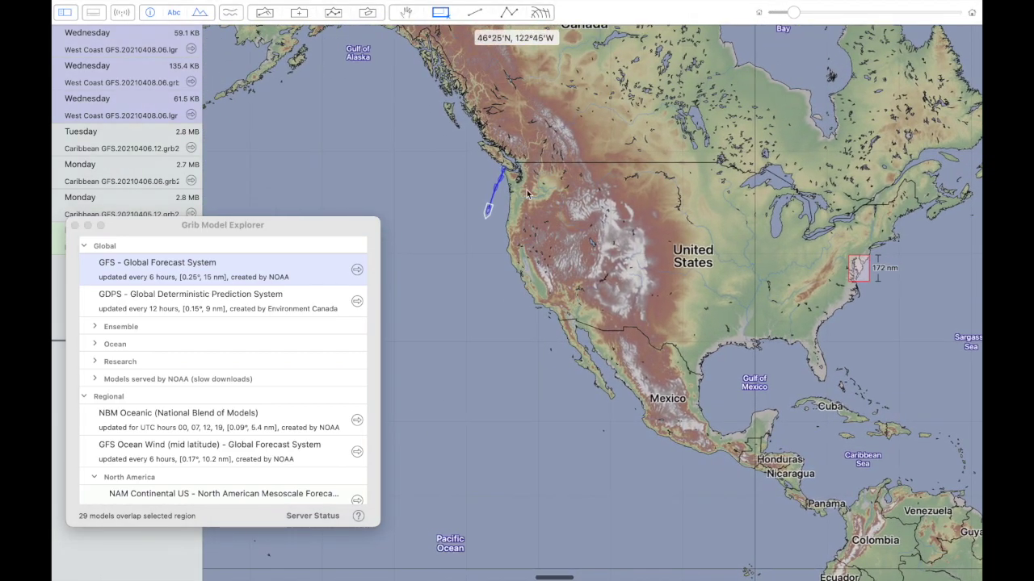
pyautogui.scroll(4, 523, 193)
pyautogui.scroll(-4, 526, 190)
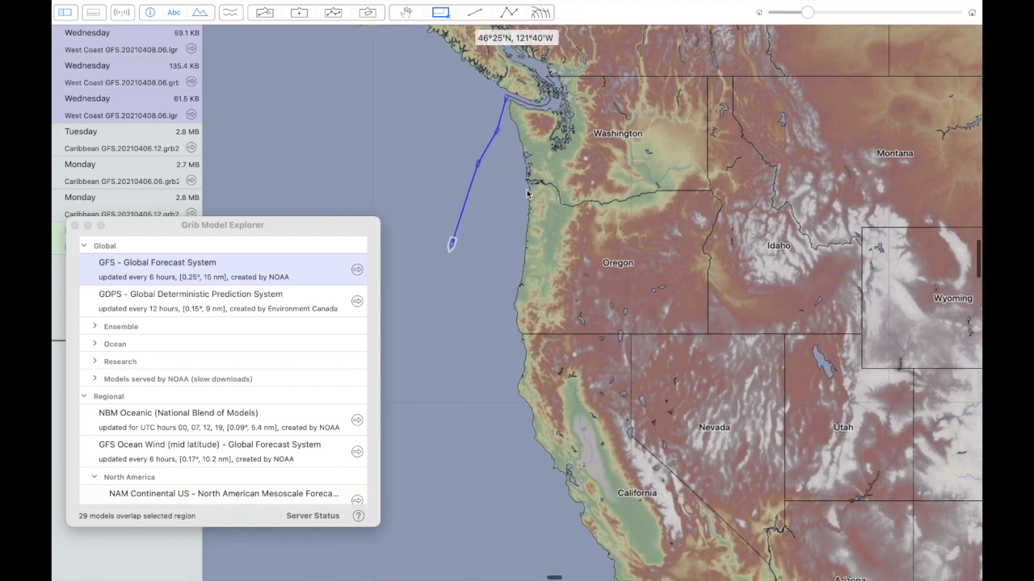
pyautogui.hscroll(-5, 527, 193)
pyautogui.scroll(-2, 526, 194)
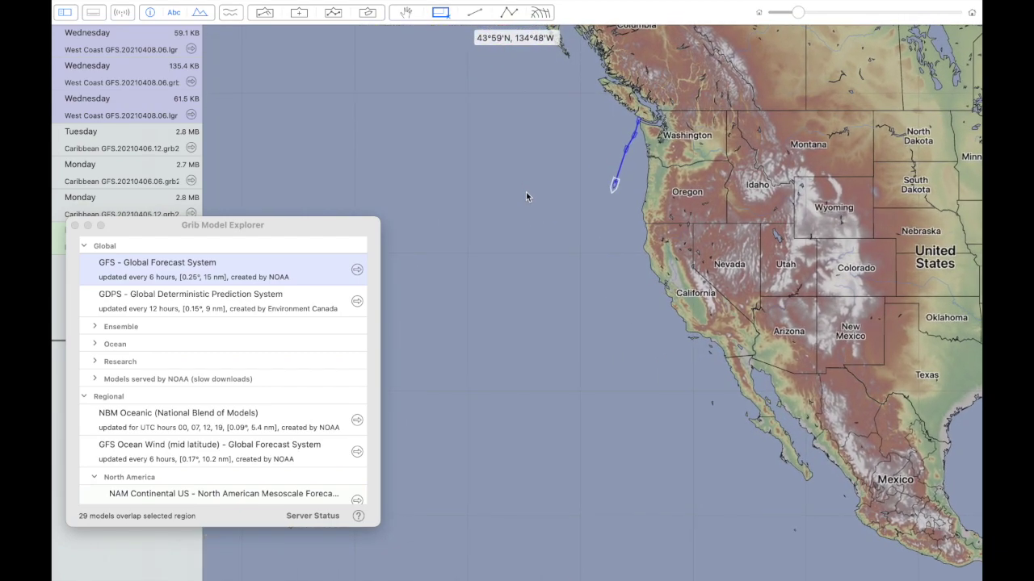
pyautogui.hscroll(10, 526, 197)
pyautogui.scroll(-5, 525, 196)
pyautogui.hscroll(20, 526, 194)
pyautogui.scroll(2, 526, 194)
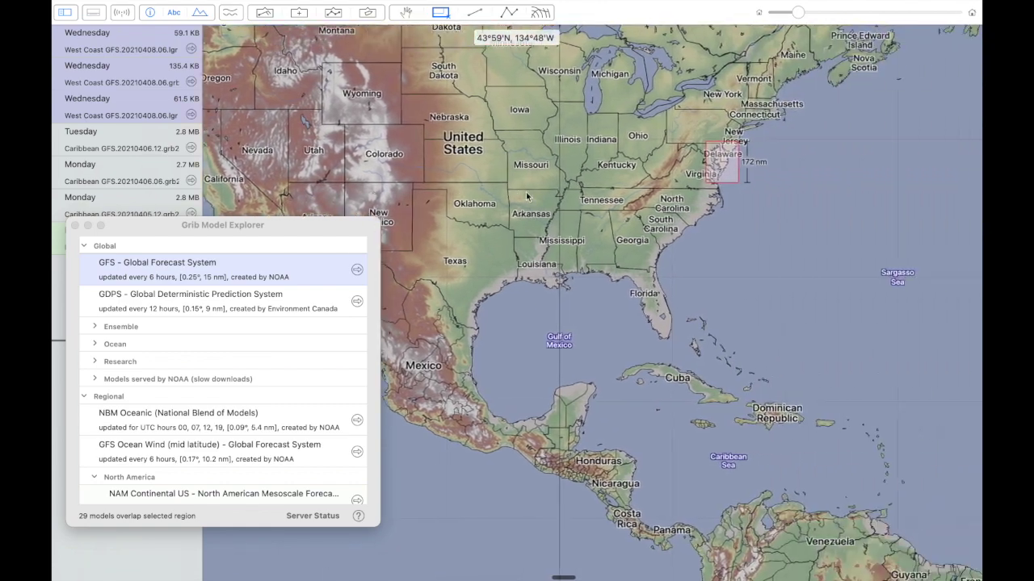
pyautogui.hscroll(6, 525, 196)
pyautogui.scroll(-1, 526, 196)
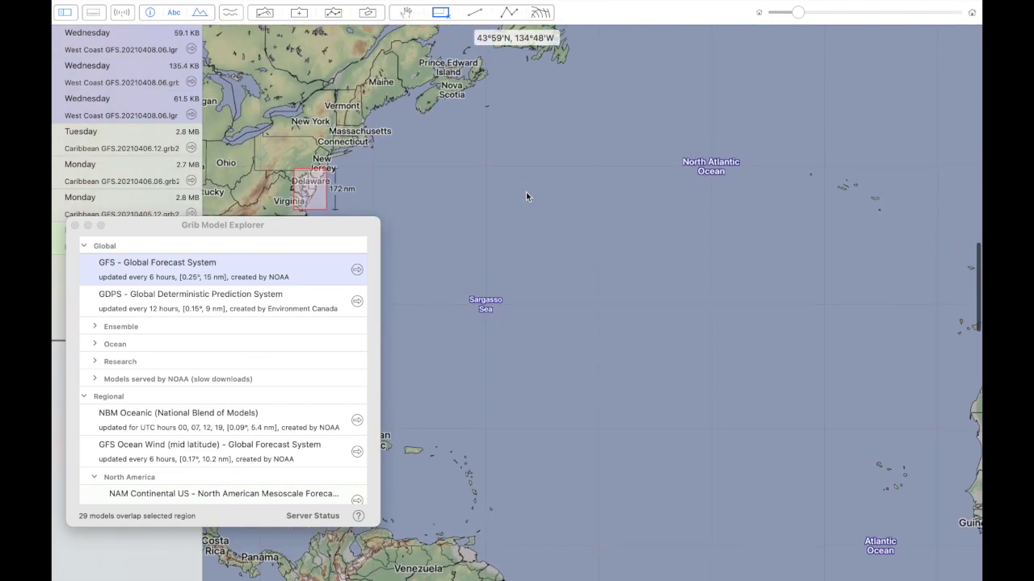
pyautogui.hscroll(-20, 525, 194)
pyautogui.scroll(3, 526, 193)
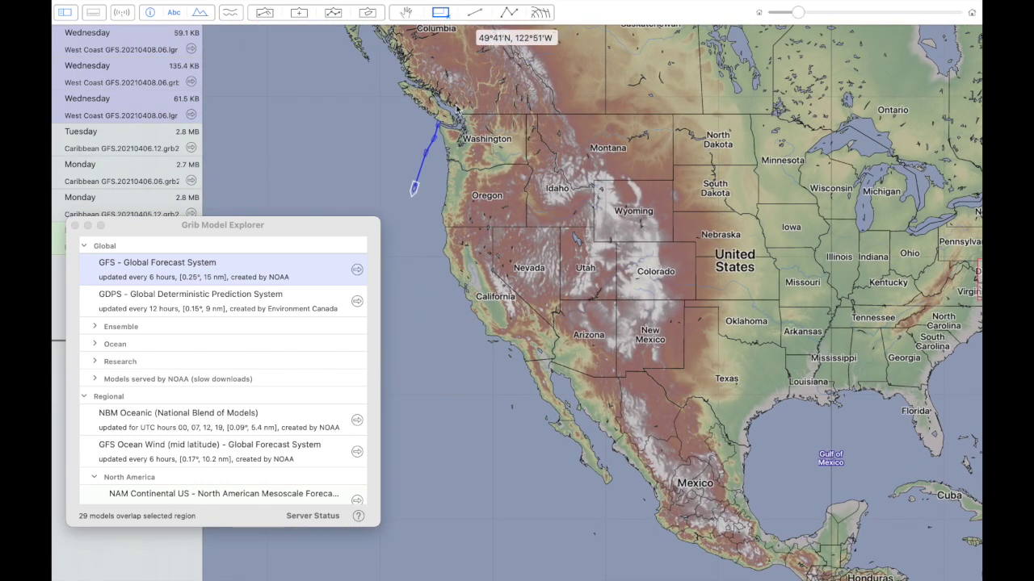
# - Clear the selected region and show the map coverage of the North America model HRRR - High Resolution Rapid Refresh
pyautogui.scroll(5, 459, 134)
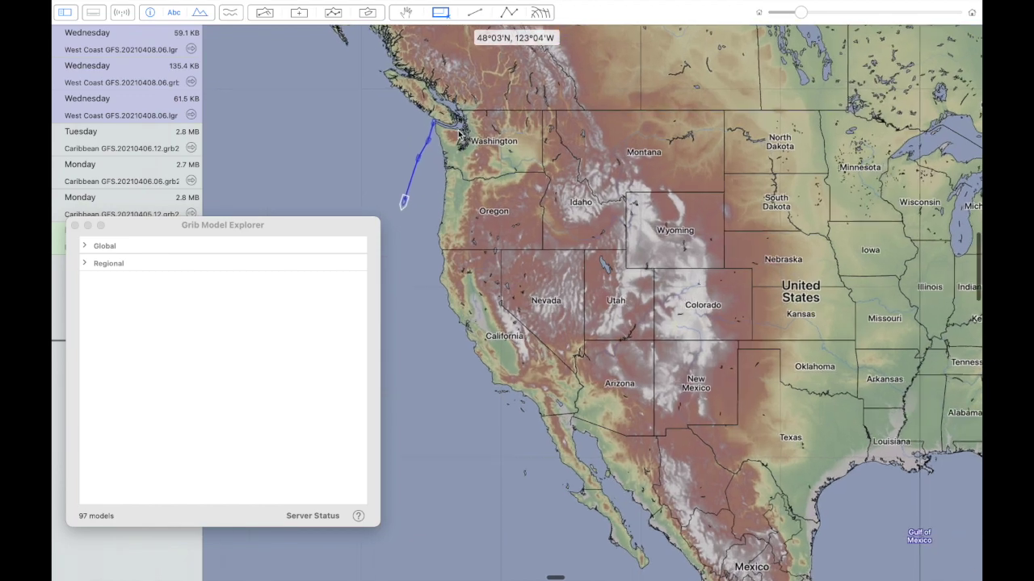
pyautogui.scroll(-3, 458, 132)
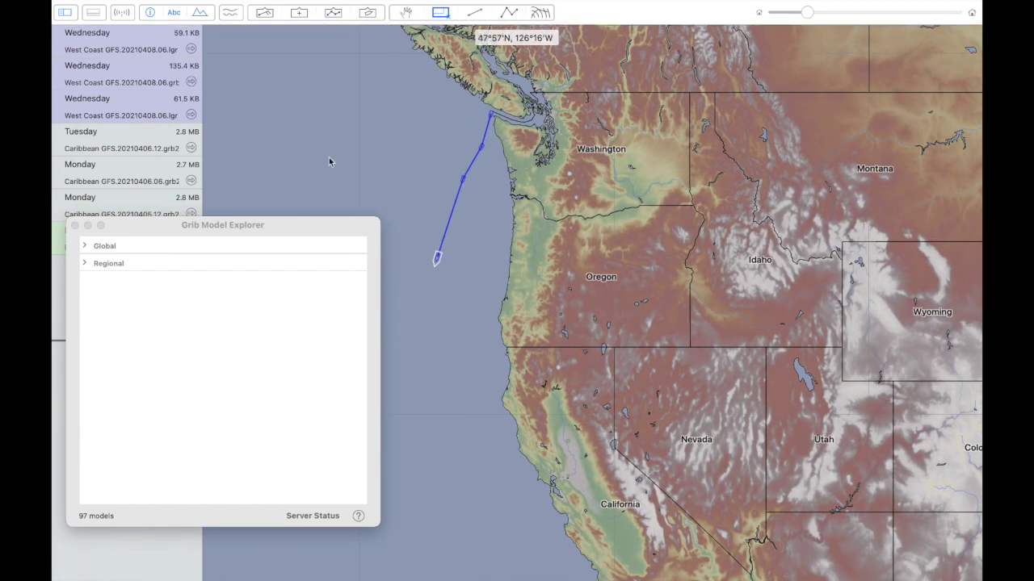
pyautogui.click(85, 264)
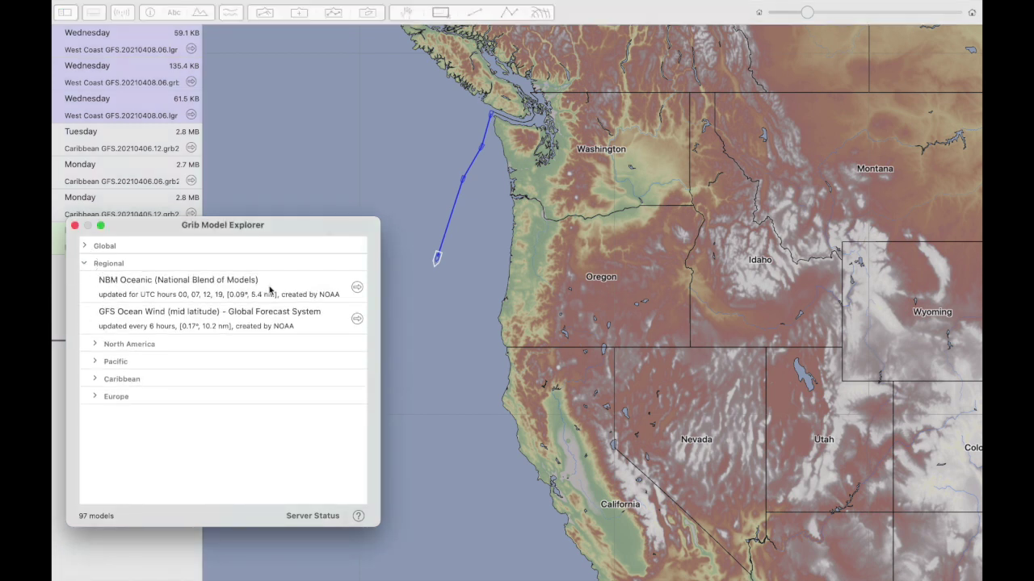
pyautogui.click(95, 344)
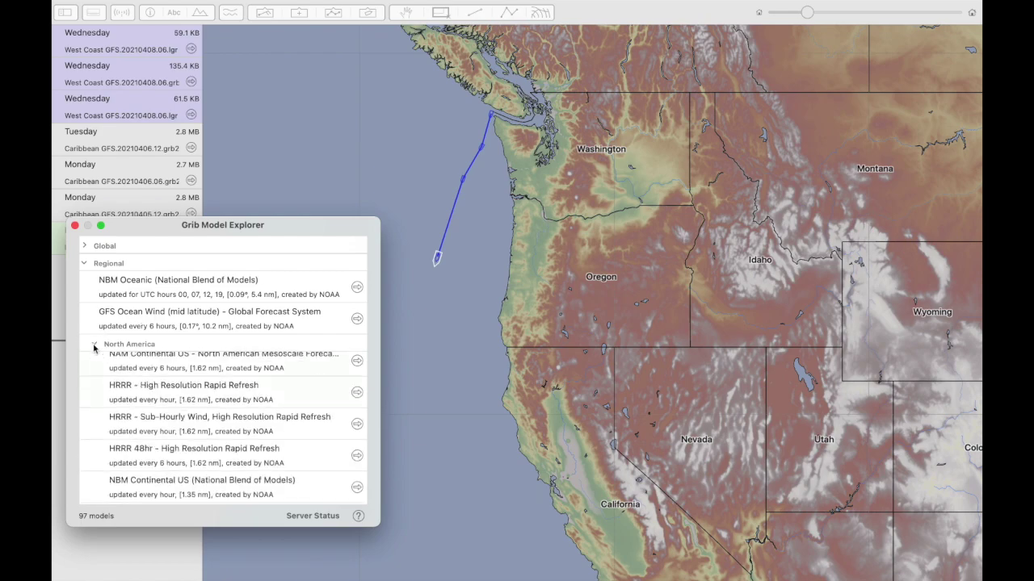
pyautogui.click(137, 400)
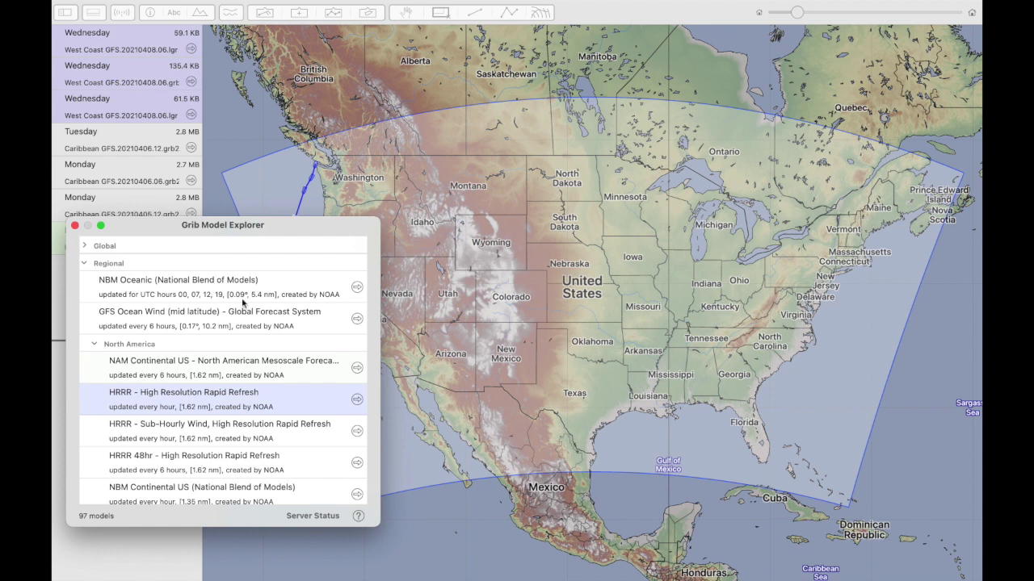
# - Move the model explorer clear of the West Coast and examine the HRRR coverage area across the continental United States
pyautogui.moveTo(282, 234); pyautogui.dragTo(273, 283)
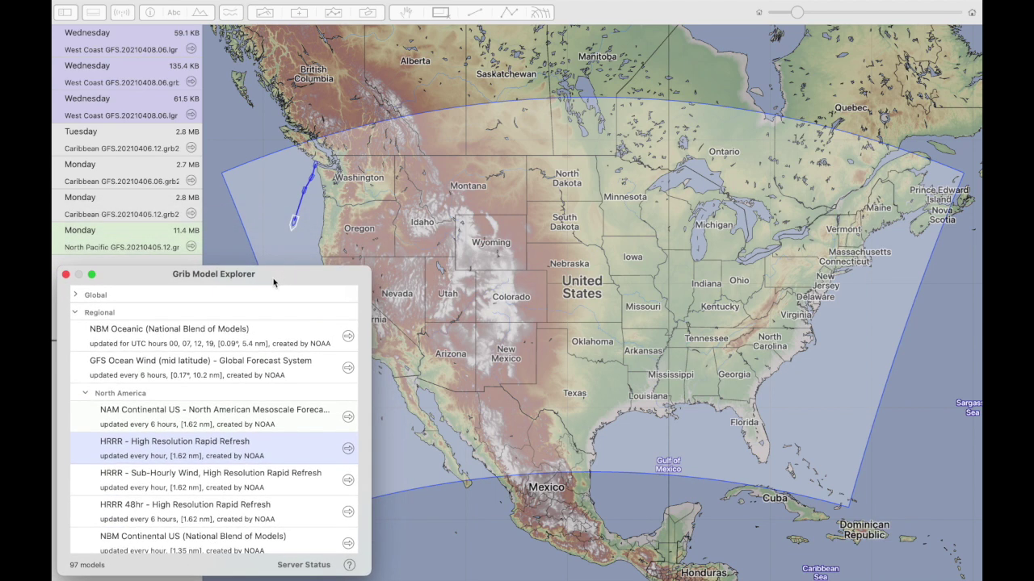
pyautogui.click(598, 280)
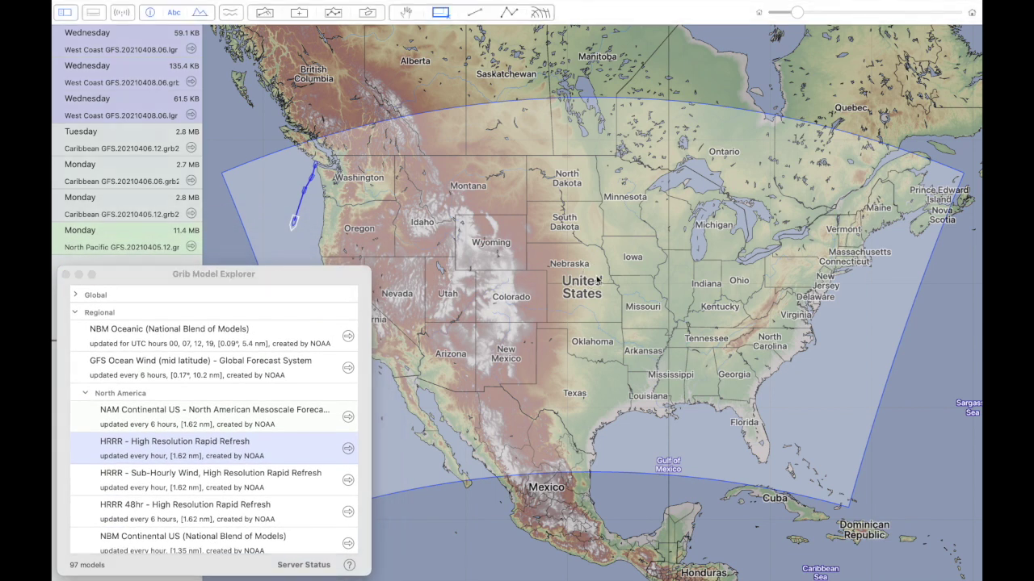
pyautogui.scroll(5, 597, 281)
pyautogui.scroll(-5, 598, 280)
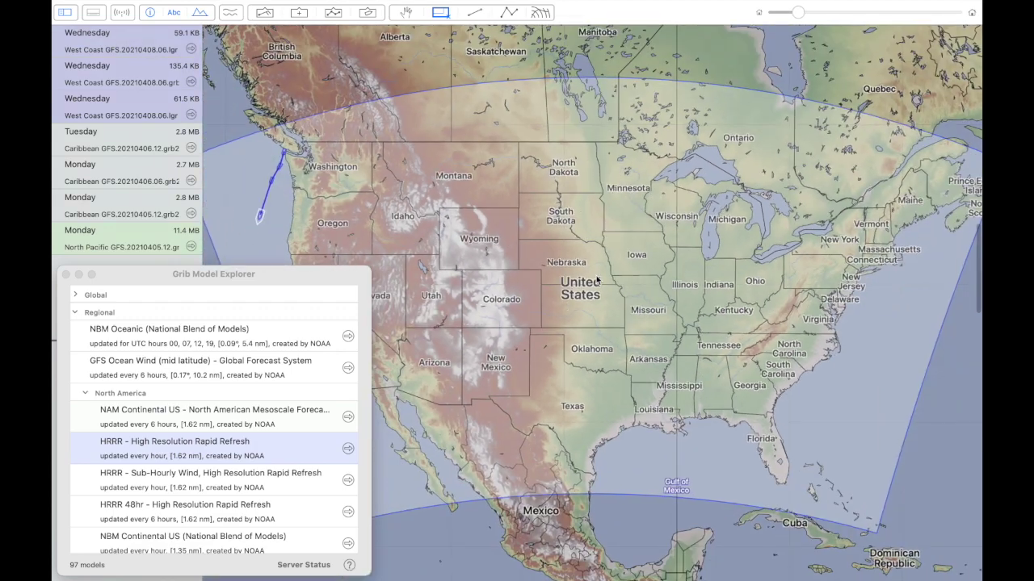
pyautogui.hscroll(-1, 598, 280)
pyautogui.hscroll(-3, 595, 279)
pyautogui.scroll(-2, 596, 279)
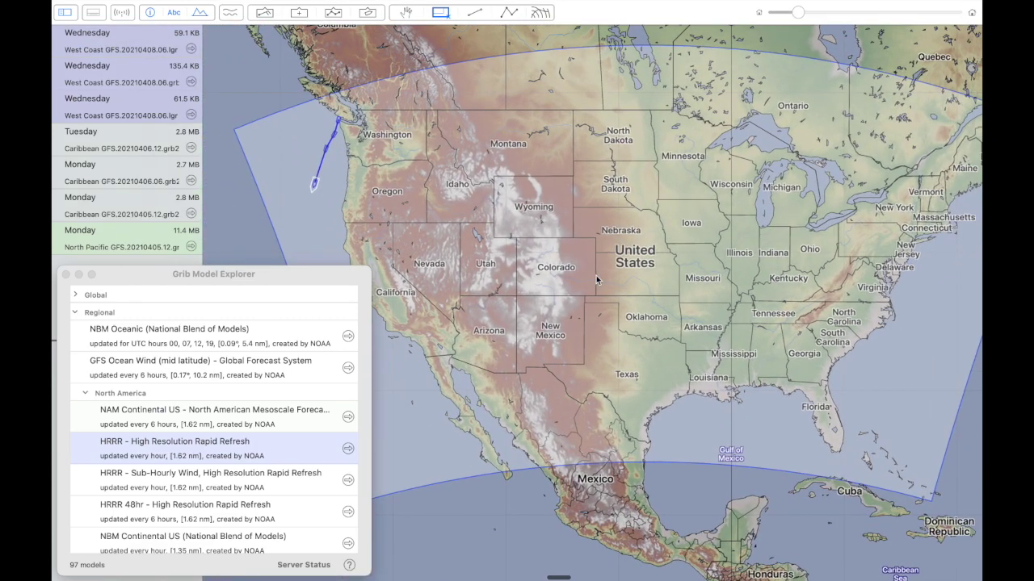
pyautogui.scroll(3, 596, 280)
pyautogui.hscroll(2, 596, 280)
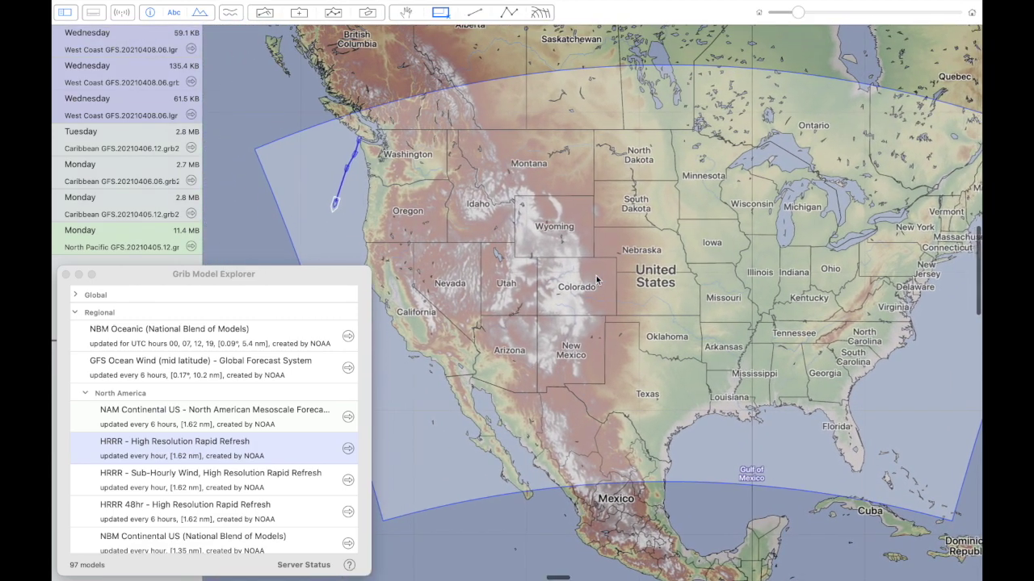
pyautogui.scroll(-2, 596, 279)
pyautogui.hscroll(2, 596, 280)
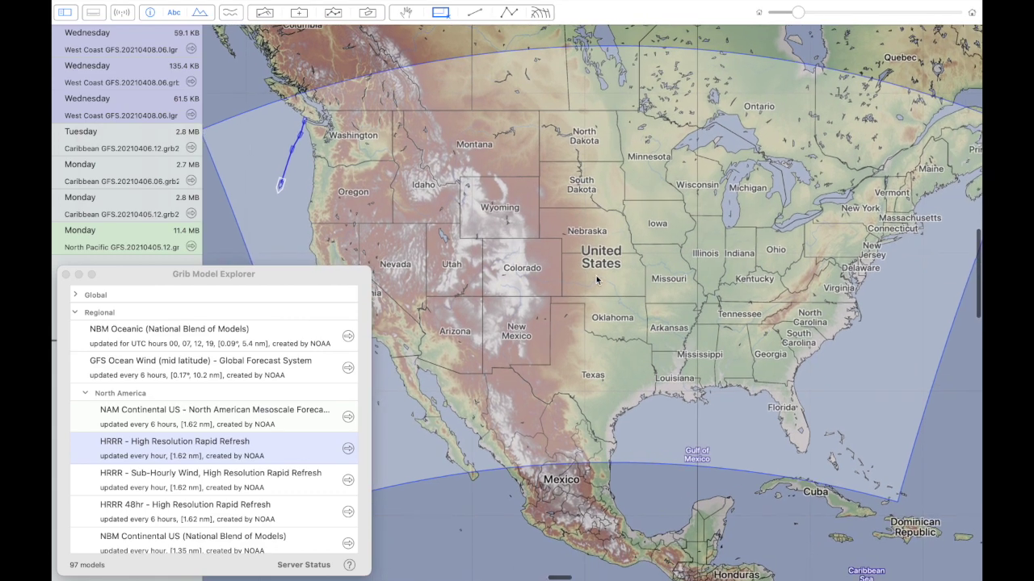
pyautogui.scroll(-4, 596, 285)
pyautogui.scroll(4, 596, 286)
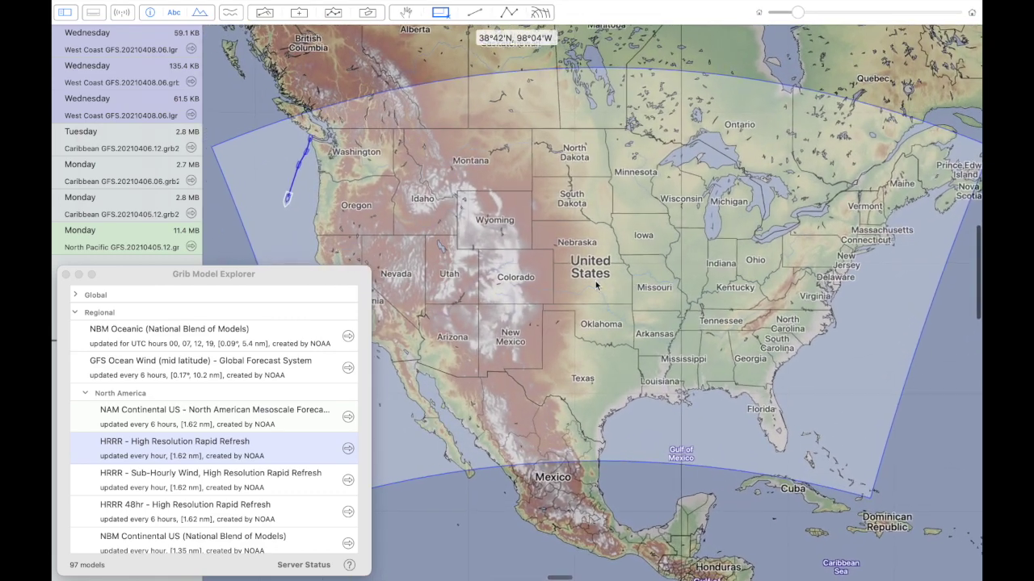
pyautogui.scroll(2, 596, 284)
pyautogui.hscroll(2, 596, 284)
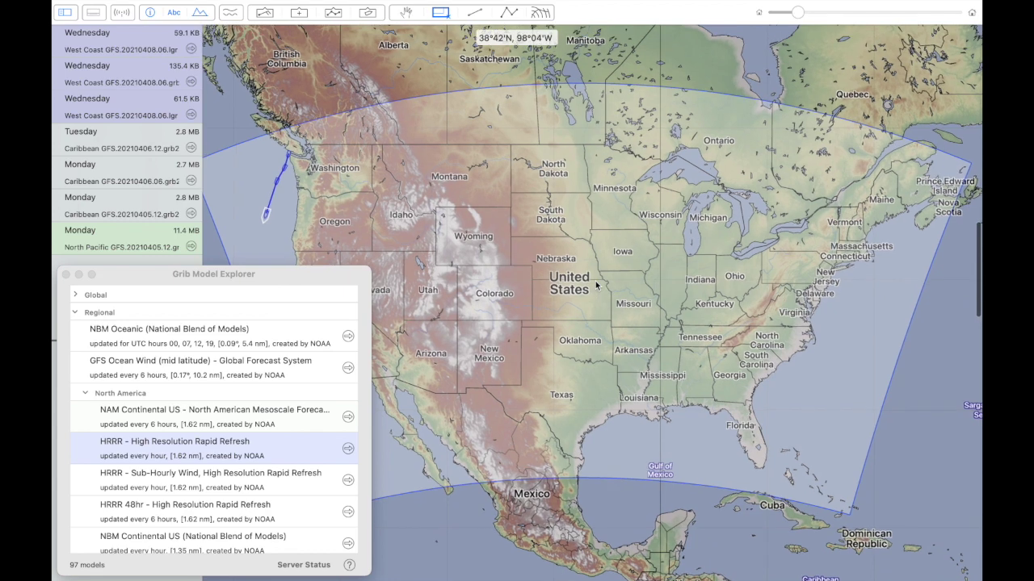
pyautogui.scroll(-3, 596, 284)
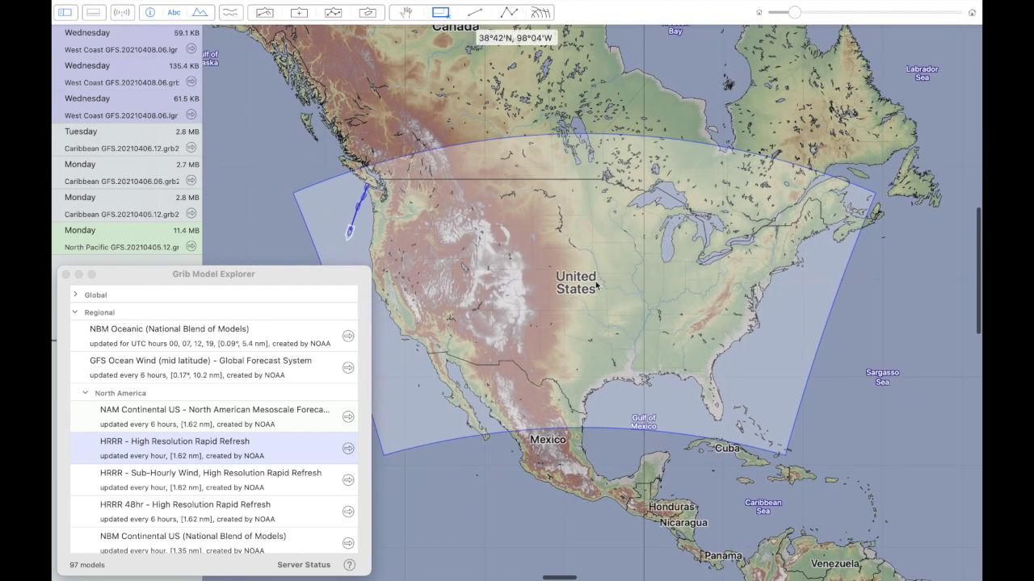
# - Examine the coverage area of the North America model NAM Continental US from the Pacific coast to the Atlantic coast
pyautogui.scroll(1, 595, 286)
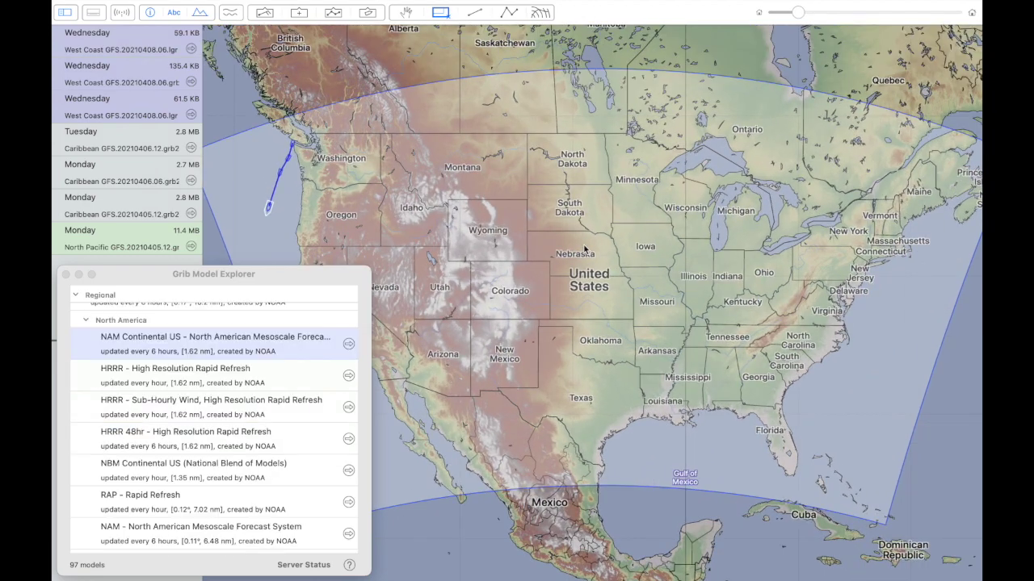
pyautogui.hscroll(5, 585, 249)
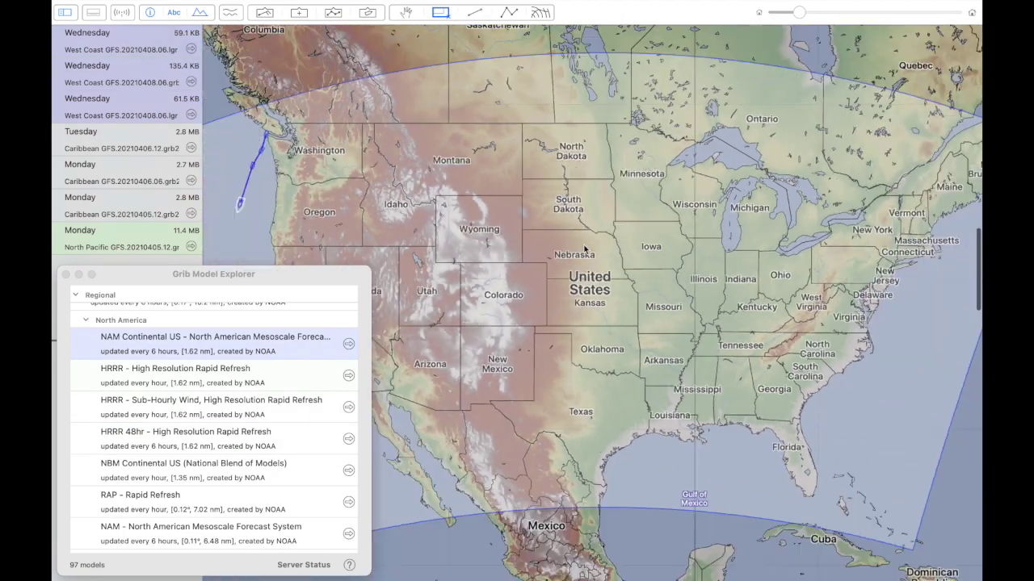
pyautogui.hscroll(-7, 585, 248)
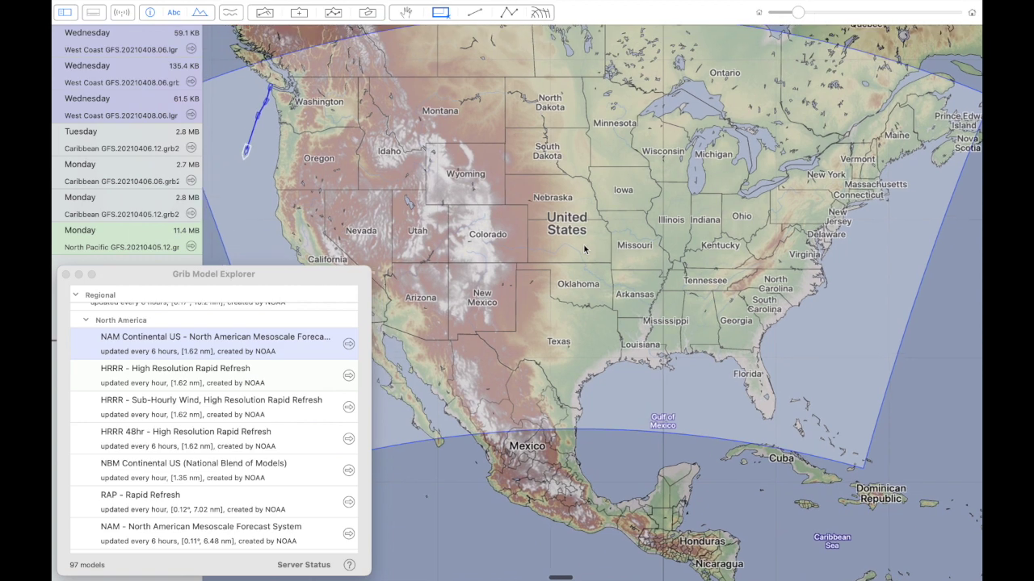
pyautogui.hscroll(-3, 585, 248)
pyautogui.hscroll(4, 585, 248)
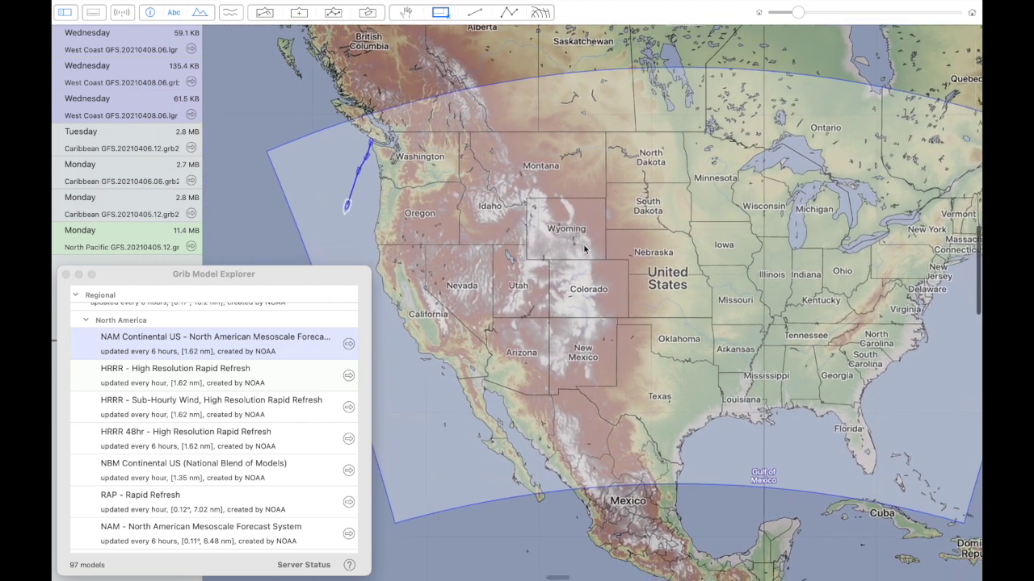
pyautogui.hscroll(1, 585, 248)
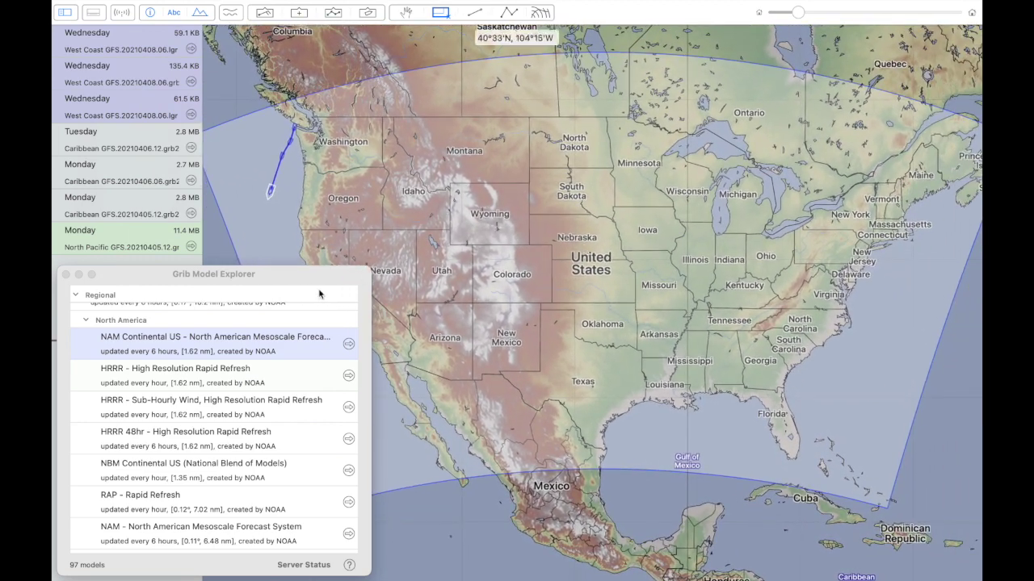
# - Show the map coverage of the North America models NBM Continental US and RAP - Rapid Refresh
pyautogui.click(152, 278)
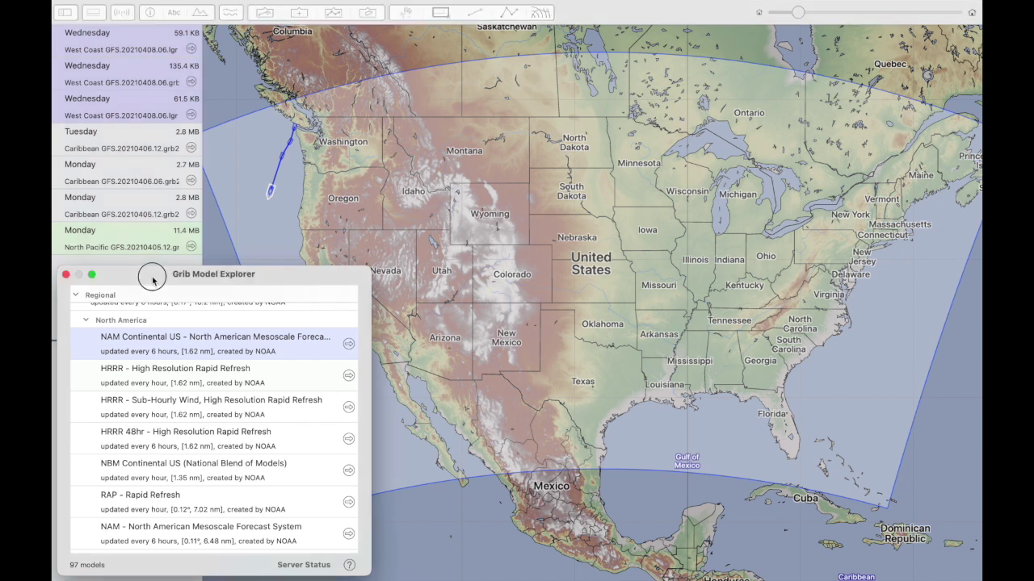
pyautogui.scroll(-3, 134, 450)
pyautogui.click(124, 426)
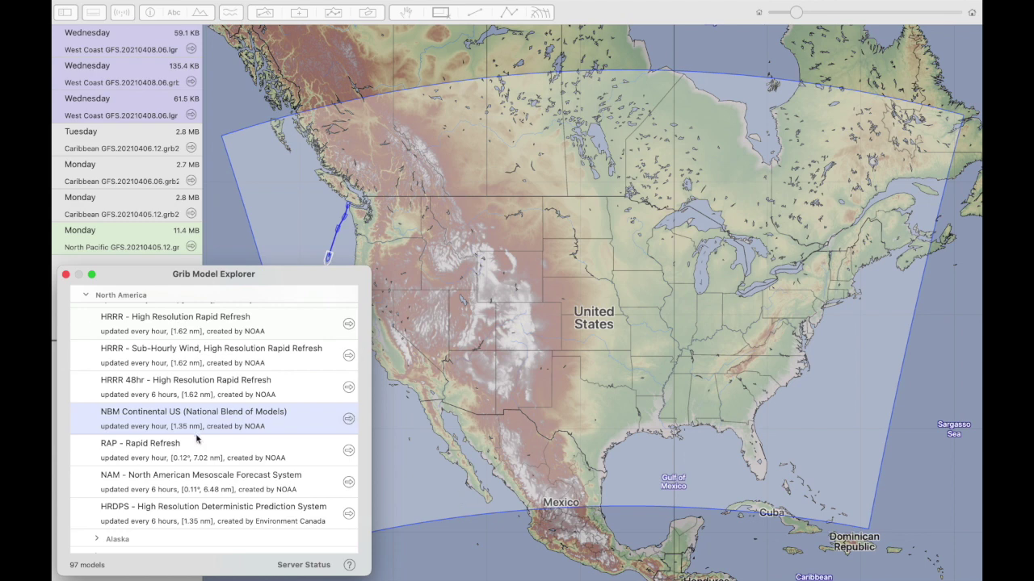
pyautogui.click(197, 444)
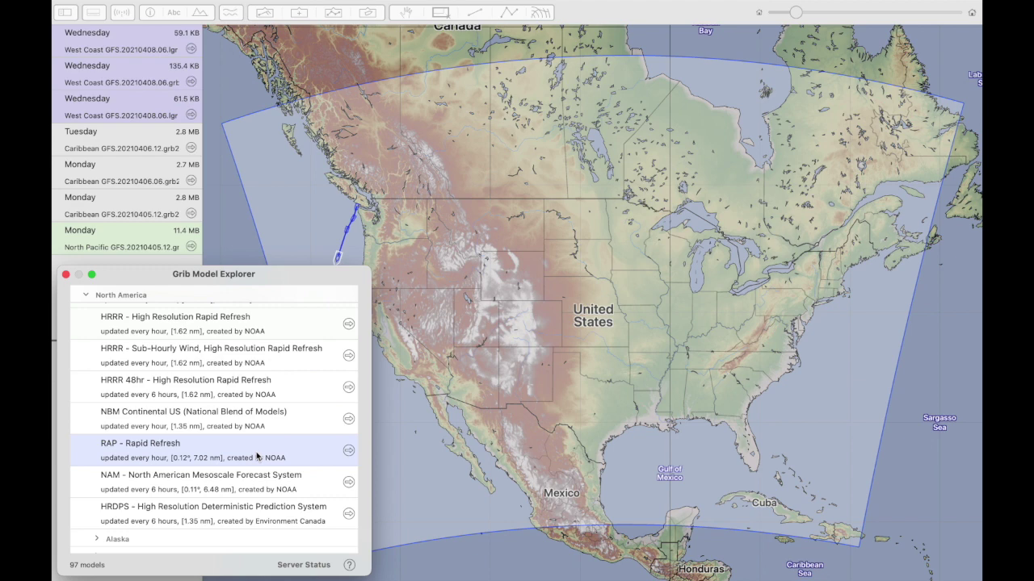
# - Show the map coverage of the NAM and HRDPS models and examine the HRDPS area over Canada and the northern United States
pyautogui.click(225, 488)
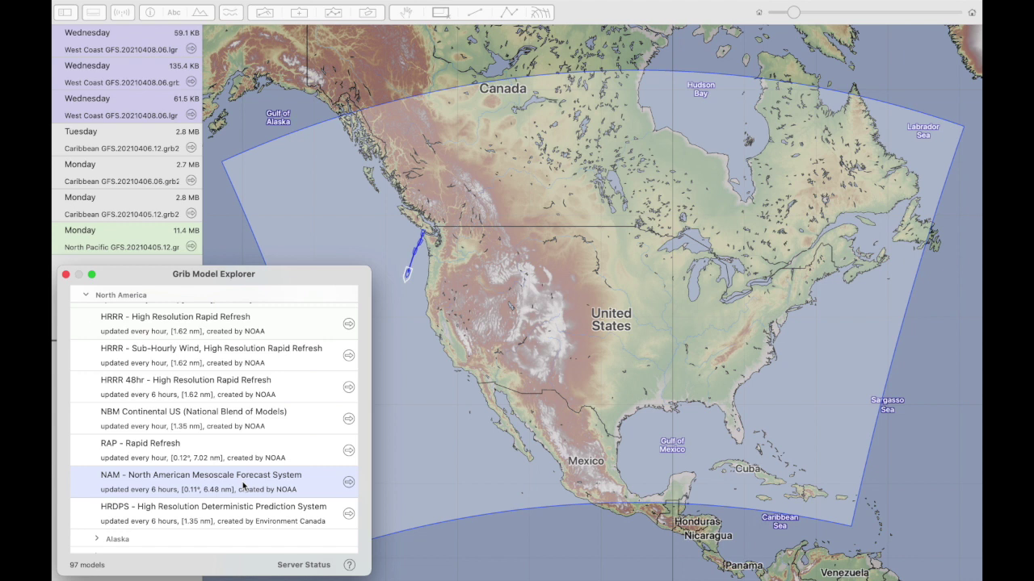
pyautogui.click(181, 510)
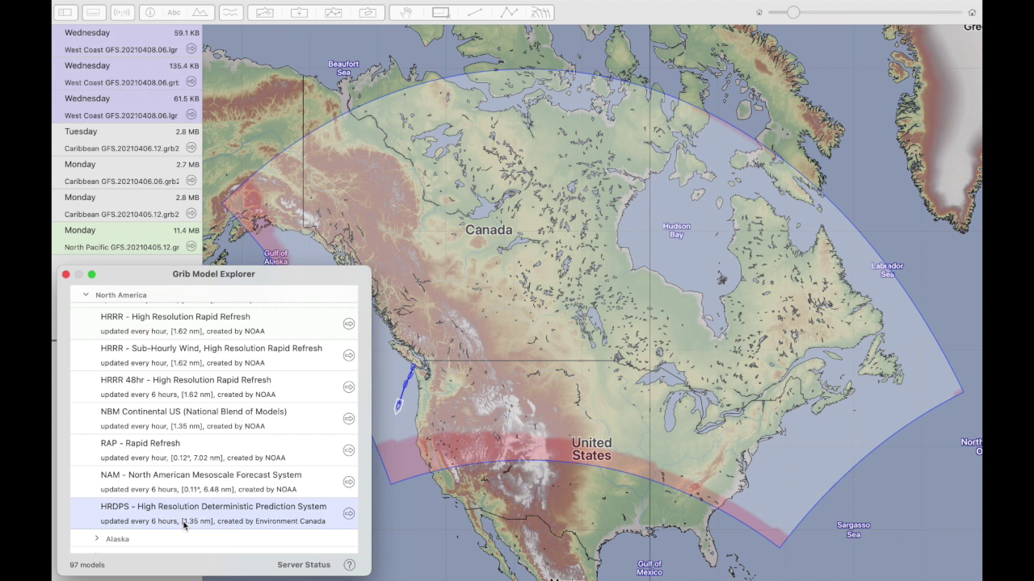
pyautogui.hscroll(-3, 524, 411)
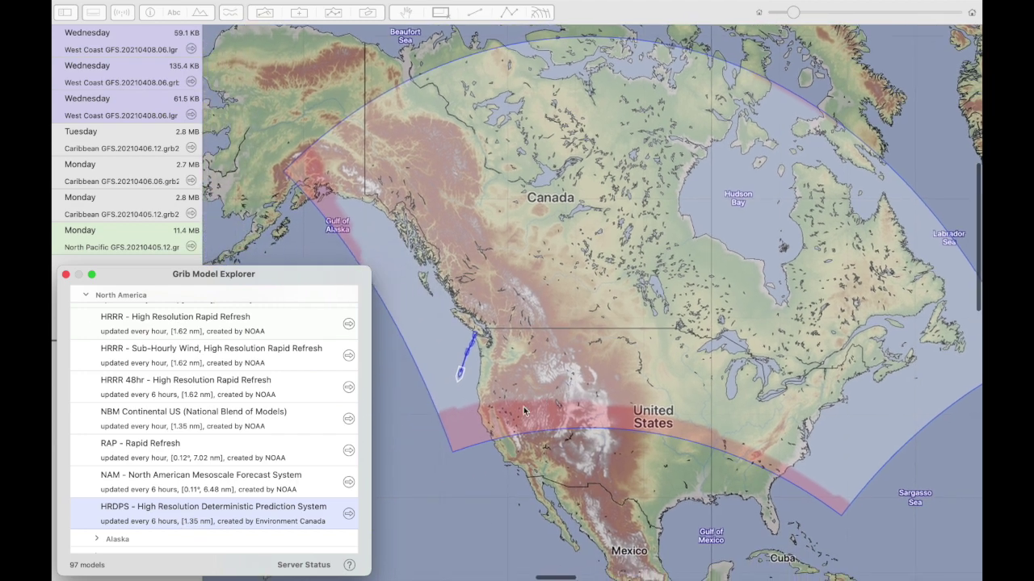
pyautogui.scroll(3, 524, 410)
pyautogui.click(498, 237)
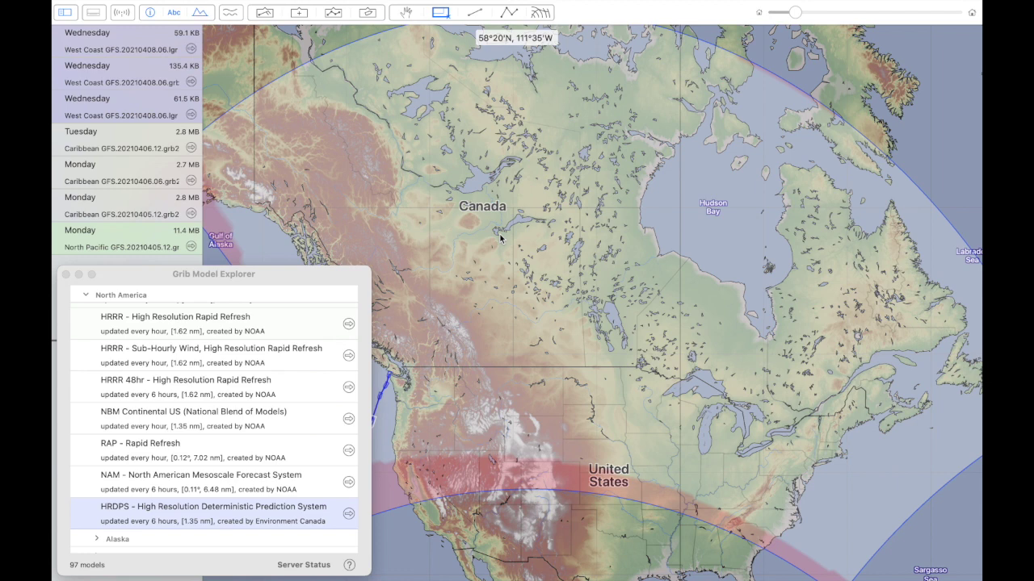
# - Close the Grib Model Explorer and bring the southeastern United States into view
pyautogui.click(67, 274)
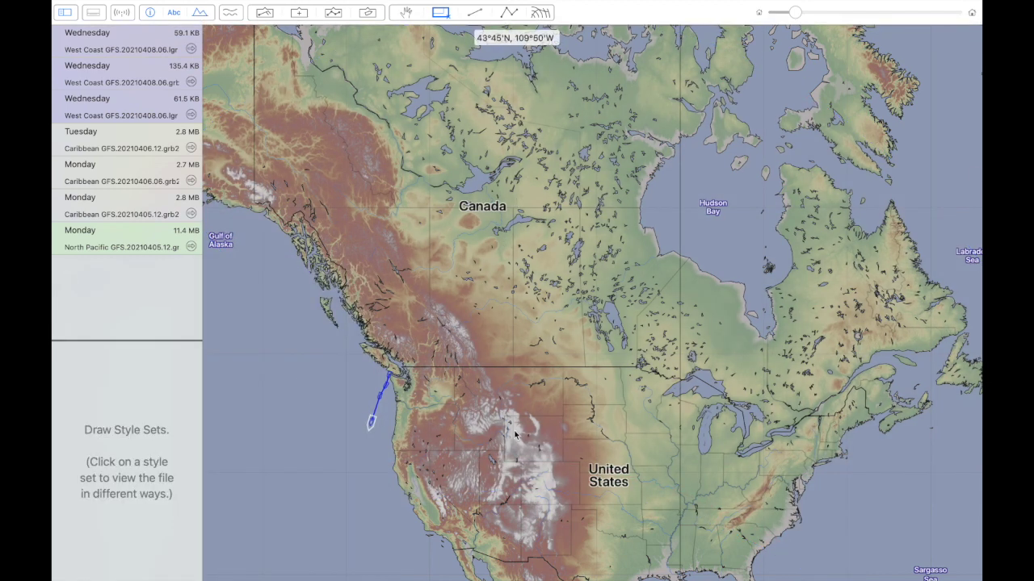
pyautogui.scroll(-5, 513, 436)
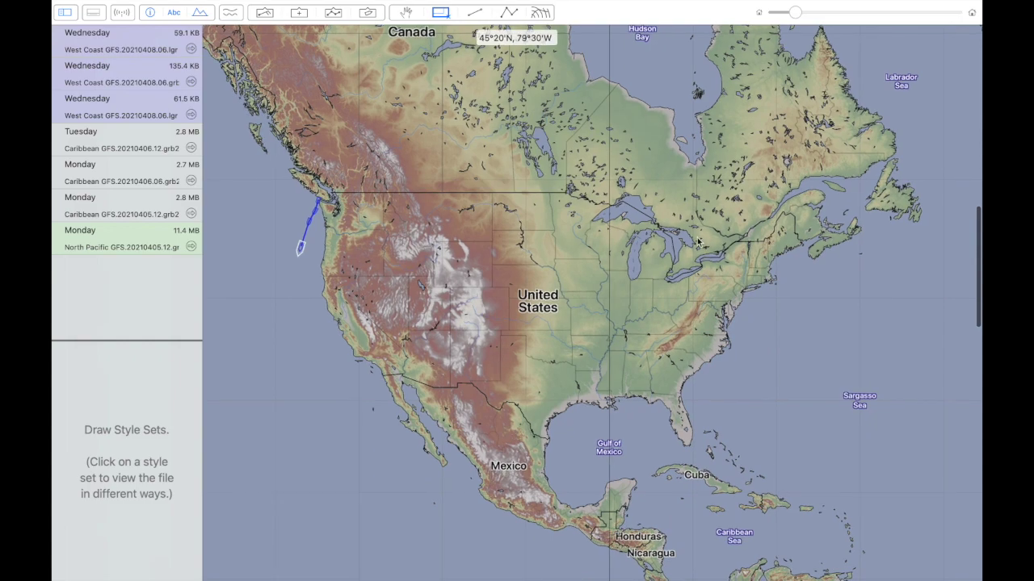
pyautogui.scroll(3, 699, 241)
pyautogui.scroll(-5, 699, 241)
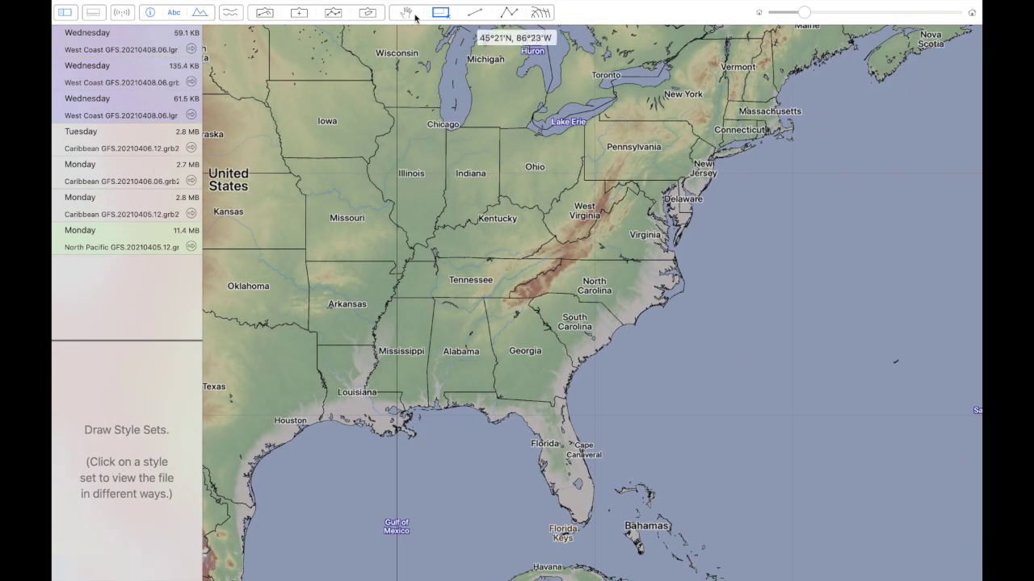
# - Select a rectangular region about 529 nm wide and 568 nm high over Georgia, Florida and the Bahamas
pyautogui.click(438, 15)
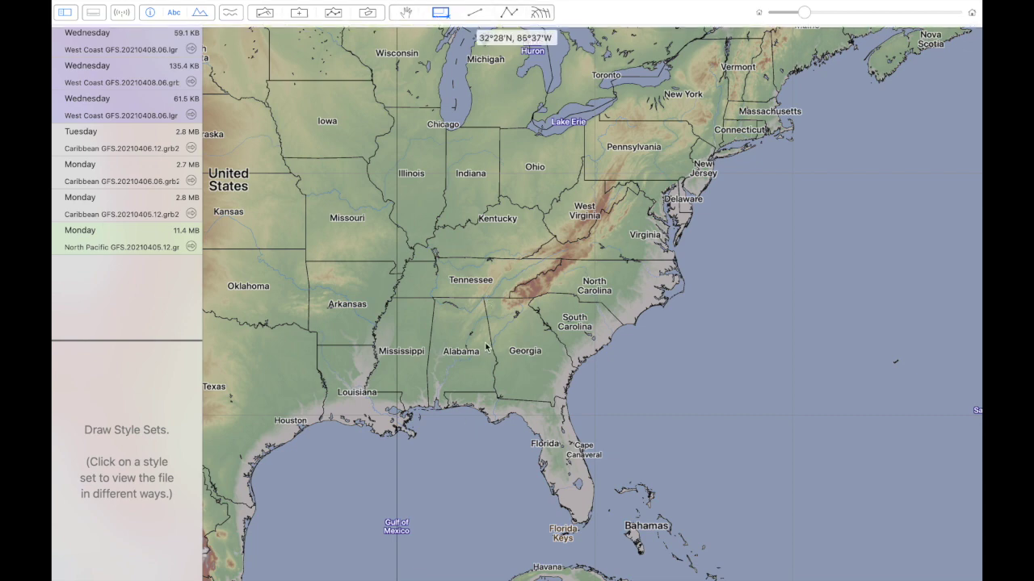
pyautogui.moveTo(485, 342); pyautogui.dragTo(693, 557)
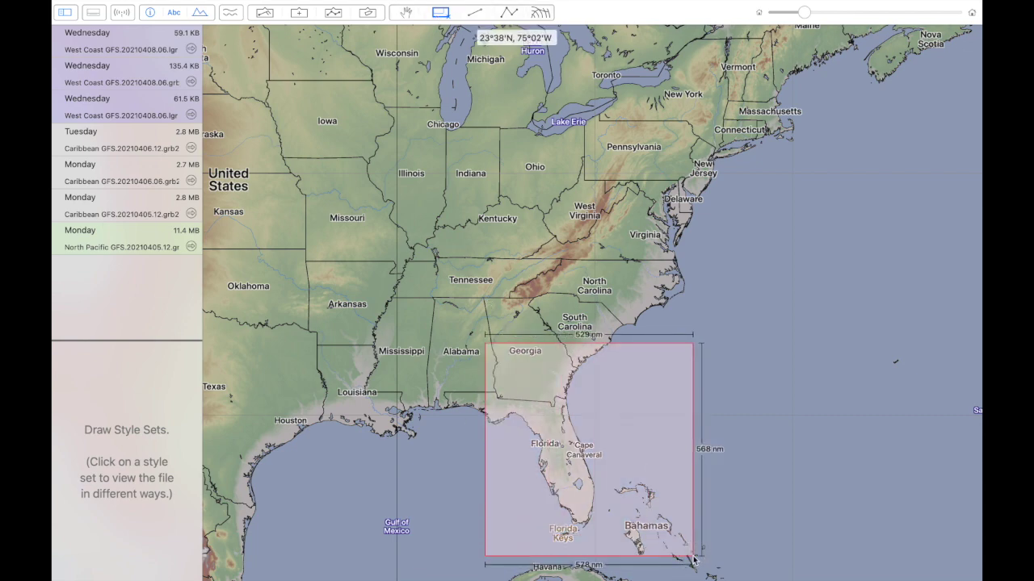
pyautogui.scroll(-5, 666, 452)
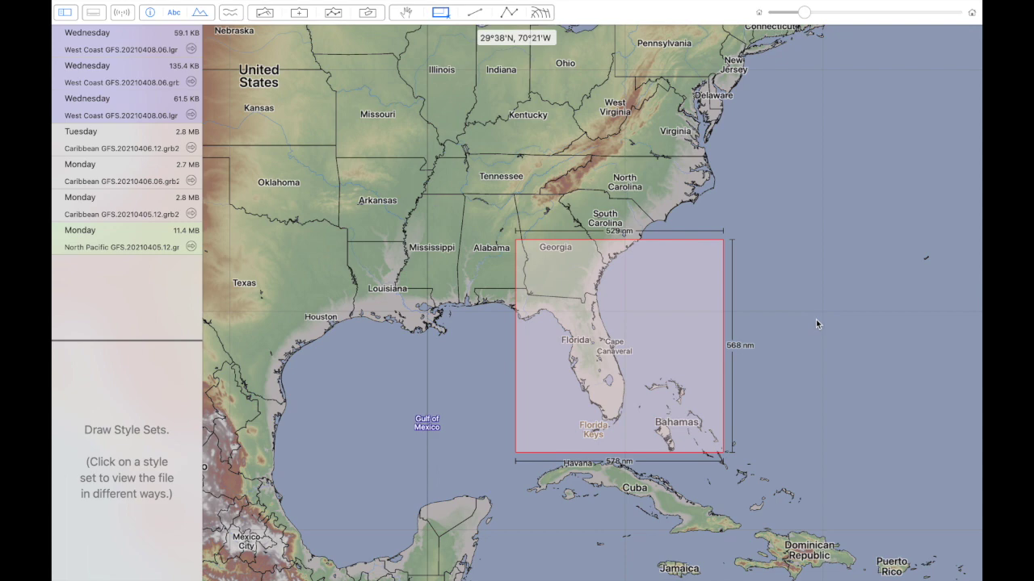
# - Select a rectangular region around Florida reaching down to northern Cuba, about 633 nm wide along its northern edge and 552 nm high
pyautogui.hscroll(-10, 815, 324)
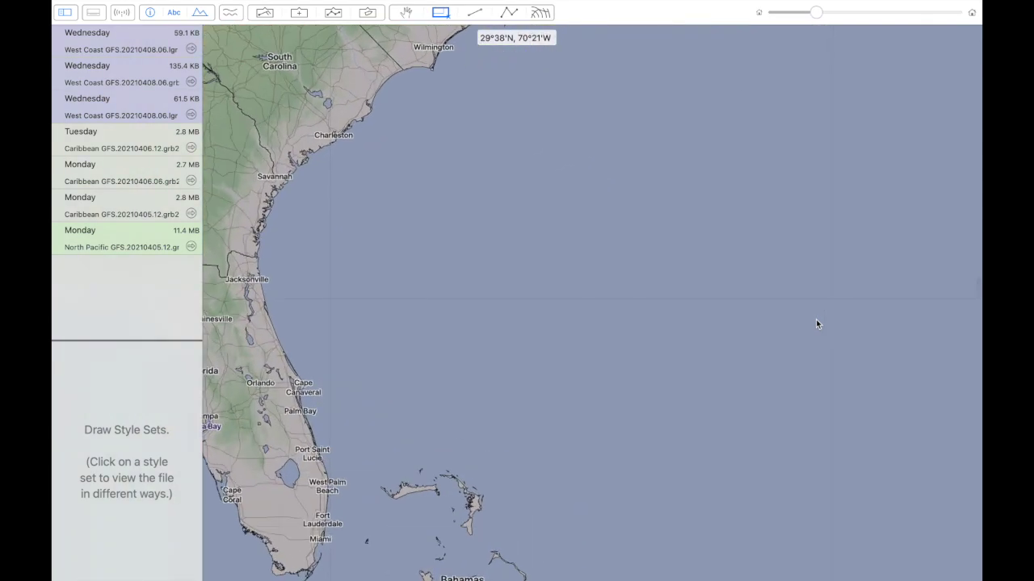
pyautogui.hscroll(10, 816, 323)
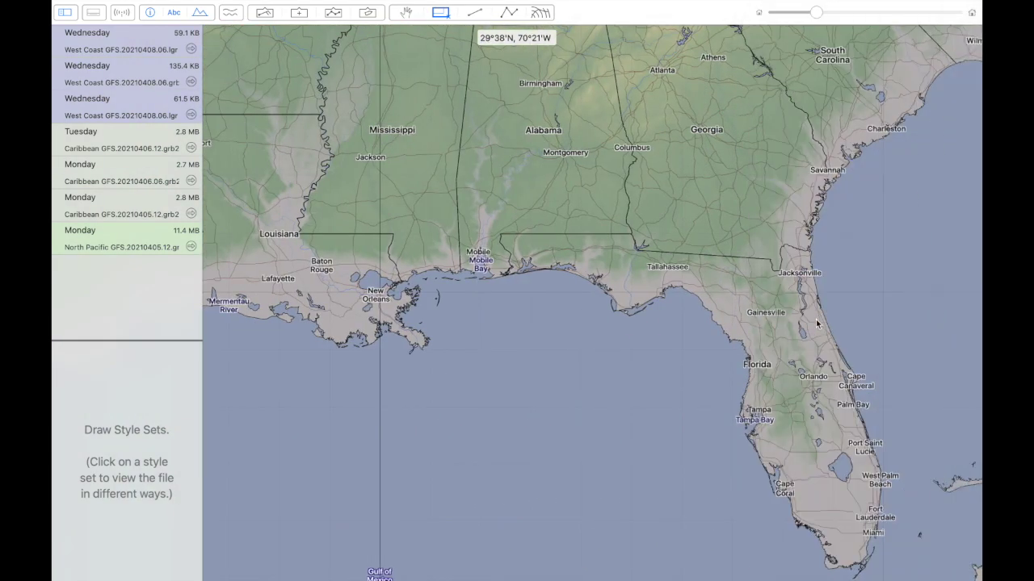
pyautogui.scroll(-5, 816, 324)
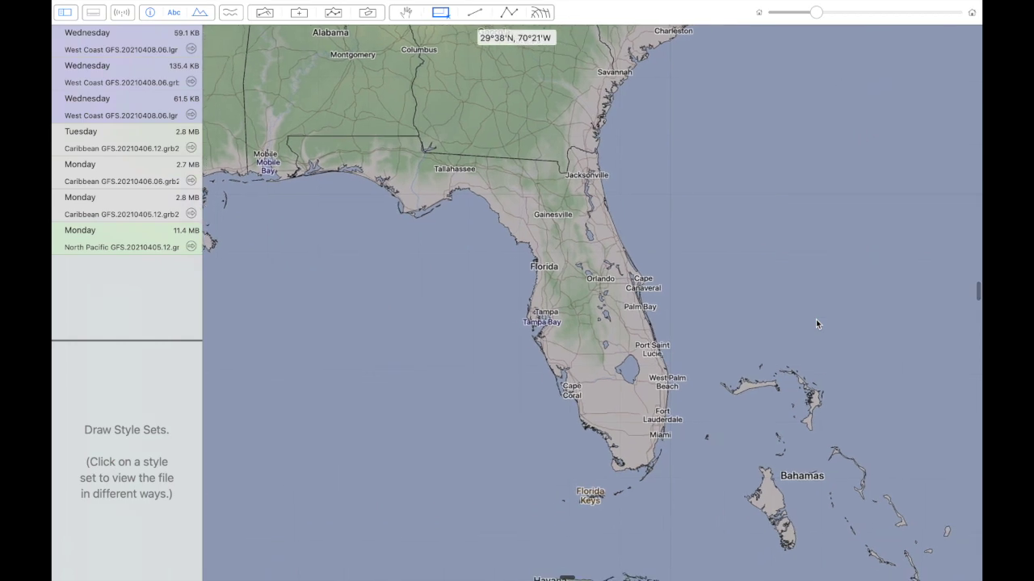
pyautogui.hscroll(-1, 816, 320)
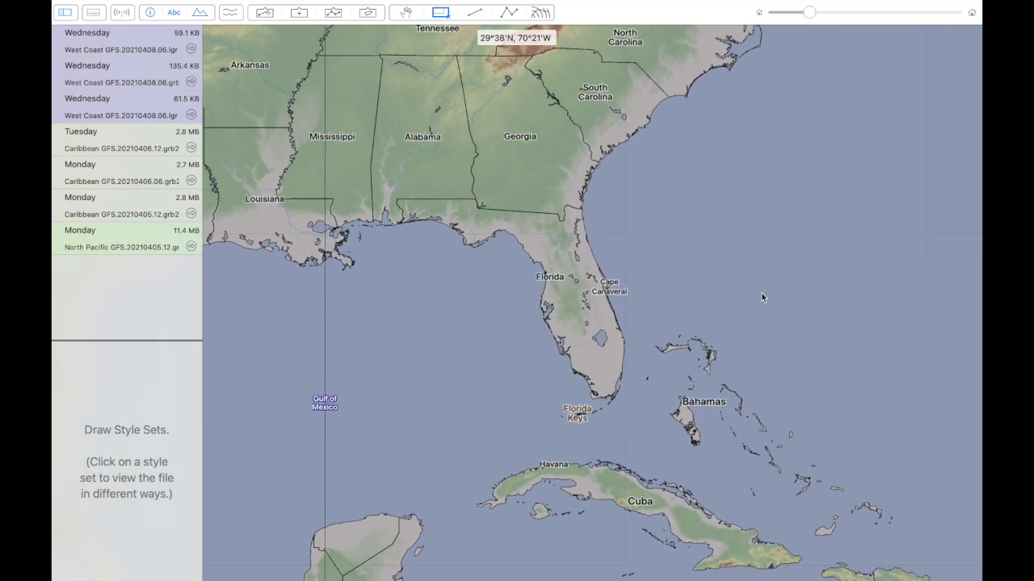
pyautogui.moveTo(381, 185); pyautogui.dragTo(751, 494)
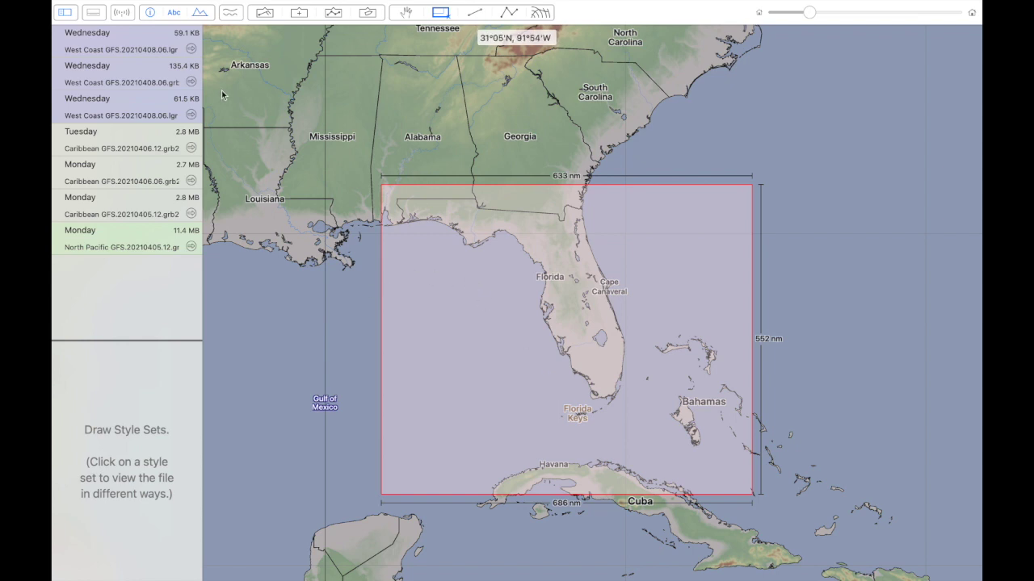
# - Start a new GRIB request for the Florida region with the North America model NAM Continental US and check its download area
pyautogui.click(120, 13)
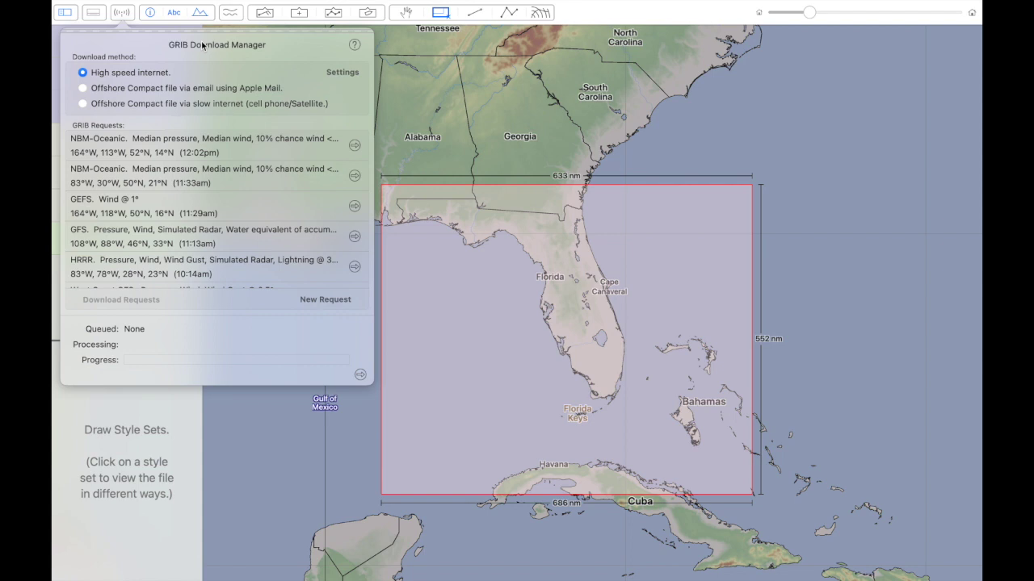
pyautogui.click(325, 300)
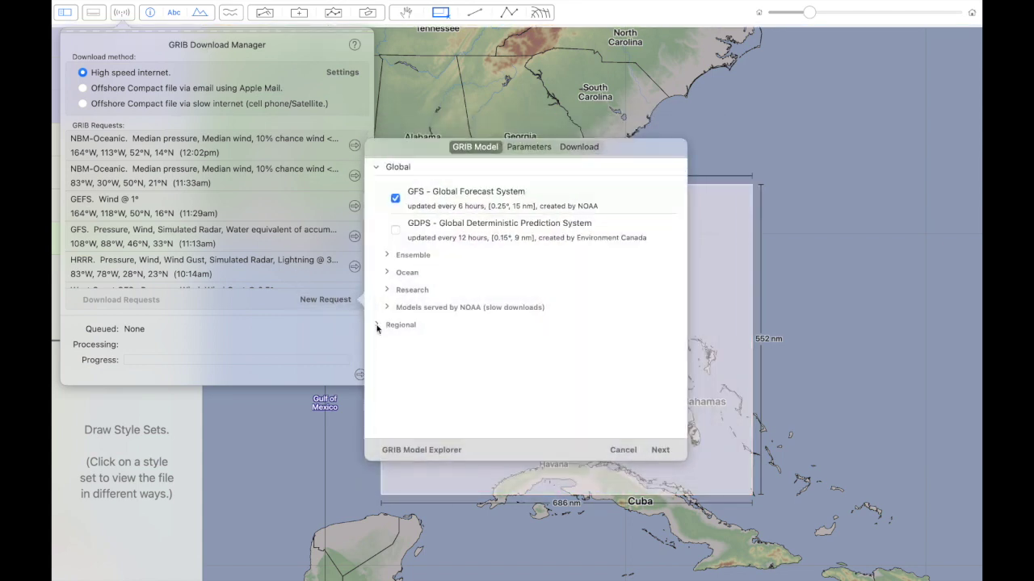
pyautogui.click(377, 325)
pyautogui.click(389, 407)
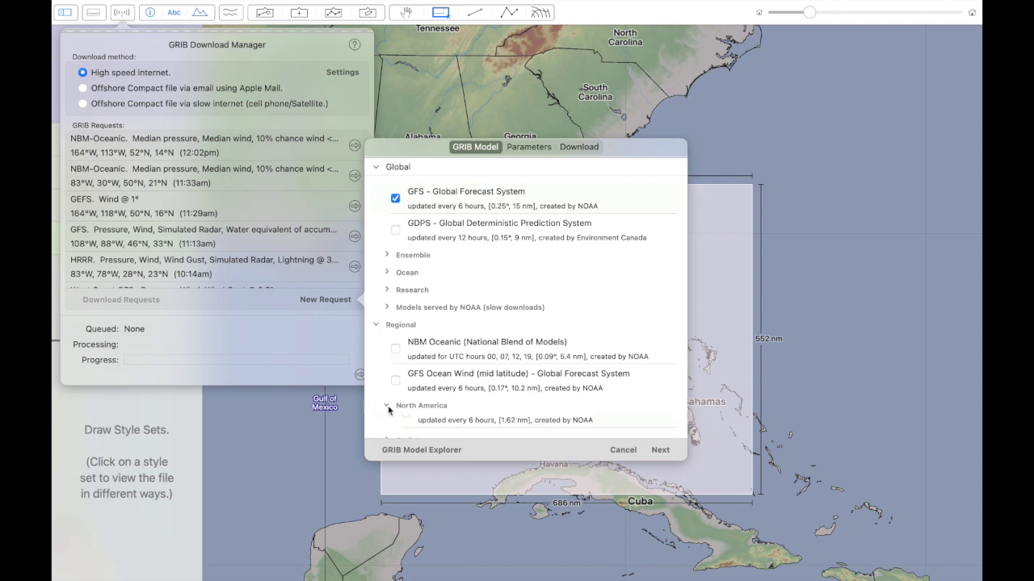
pyautogui.scroll(-5, 389, 409)
pyautogui.click(449, 271)
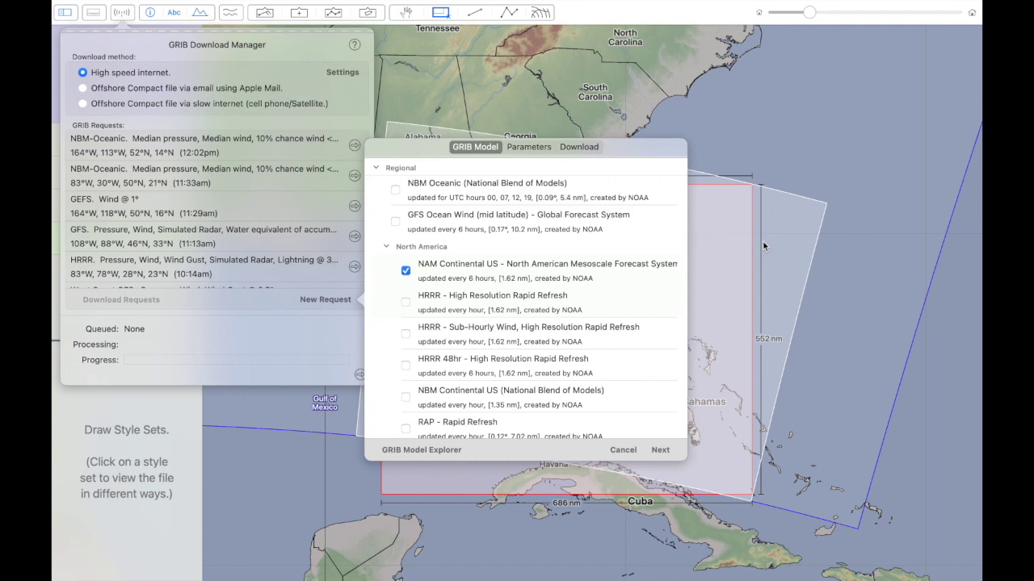
pyautogui.hscroll(-5, 764, 246)
pyautogui.scroll(-4, 764, 245)
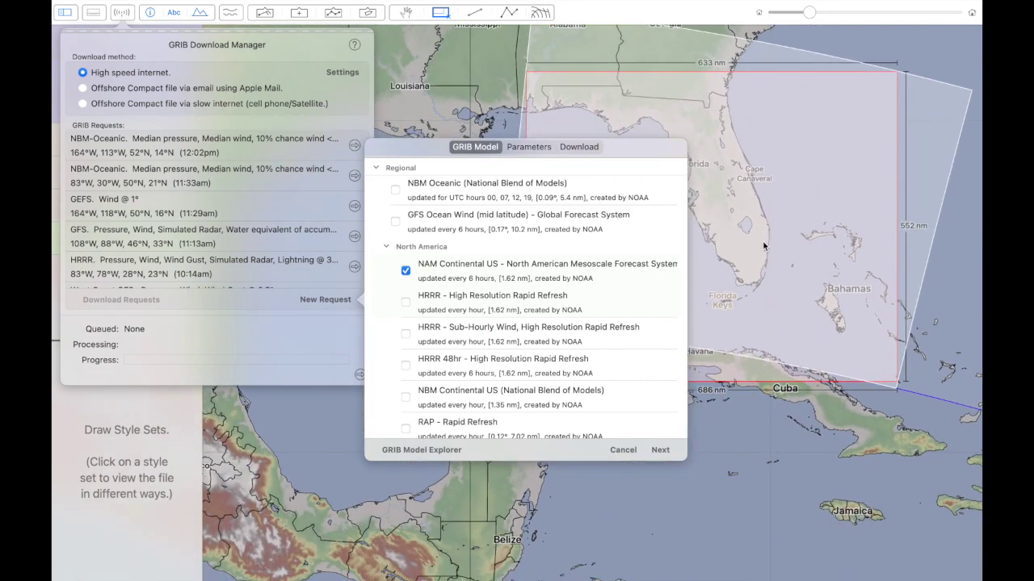
pyautogui.scroll(3, 764, 245)
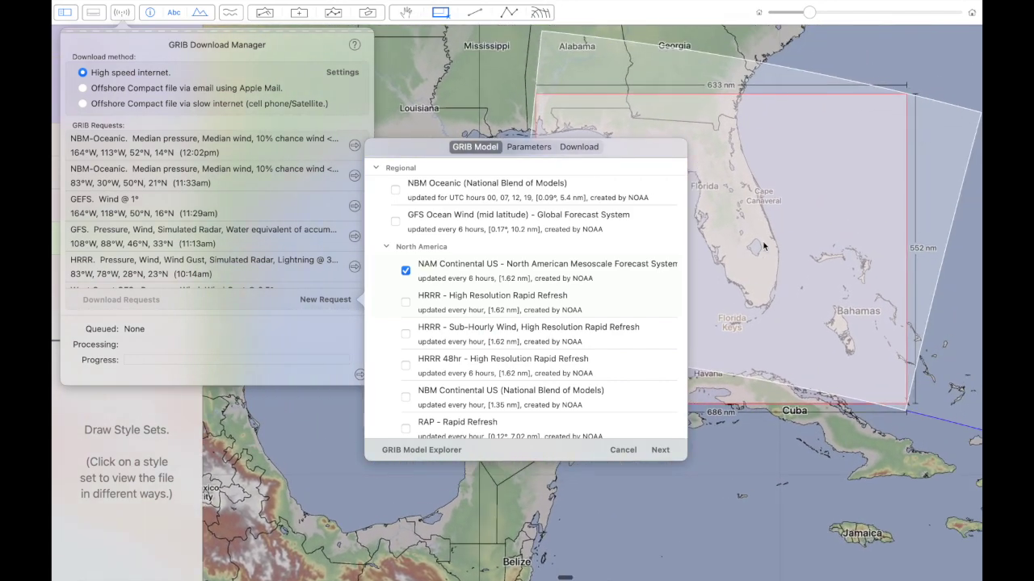
# - Add the Simulated Radar parameter Composite reflectivity @ entire atmosphere to the request's parameters
pyautogui.click(532, 147)
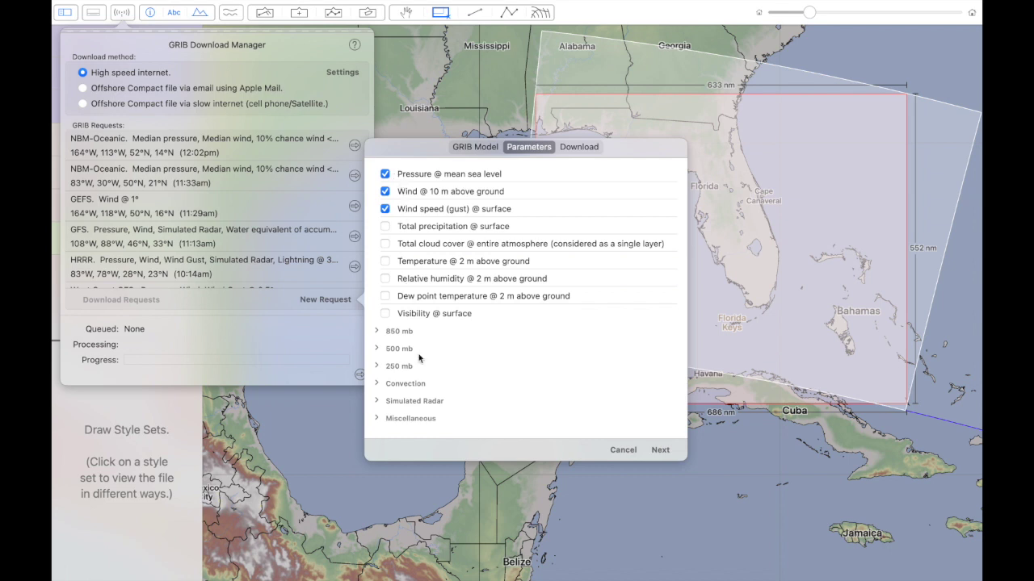
pyautogui.click(378, 403)
pyautogui.scroll(-1, 379, 406)
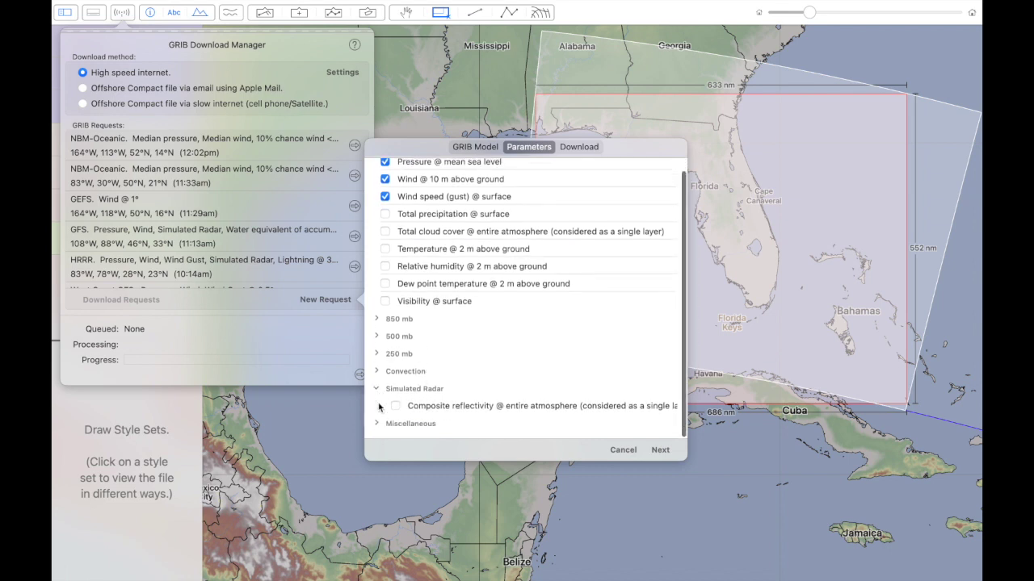
pyautogui.click(395, 406)
# - Set the NAM Continental US request's forecast times to every hour for 2 days 12 hours
pyautogui.click(581, 148)
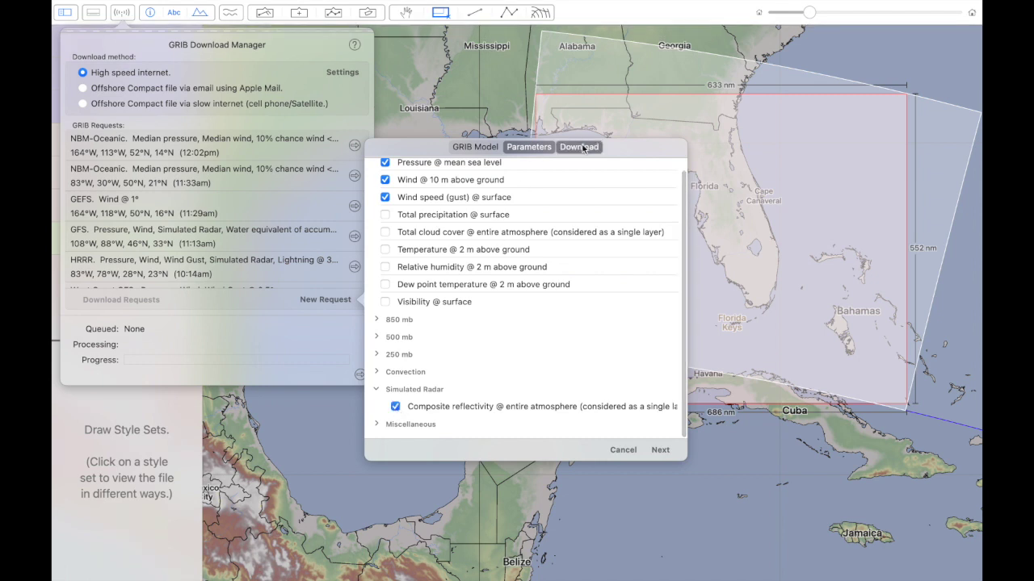
pyautogui.click(611, 308)
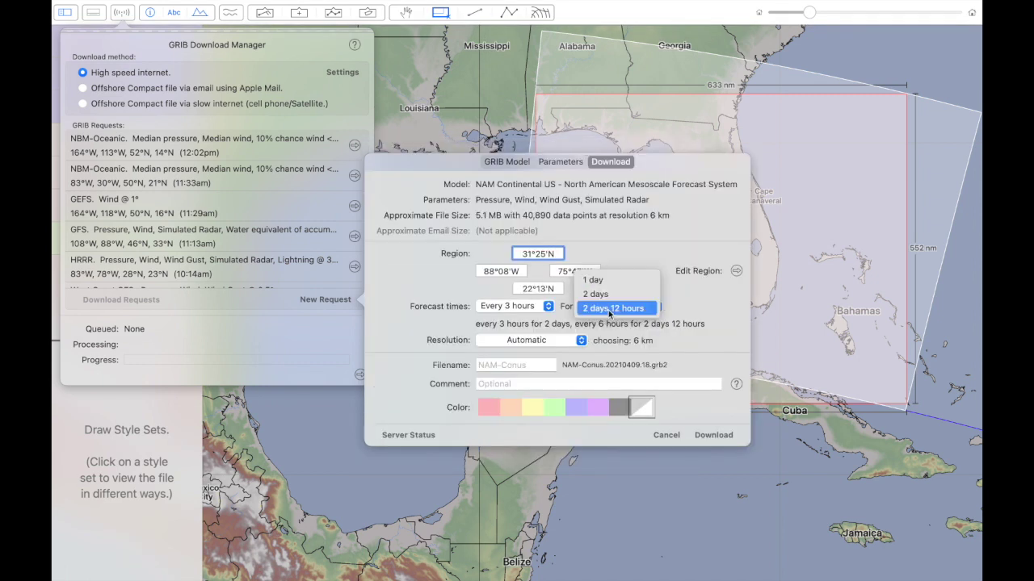
pyautogui.click(525, 313)
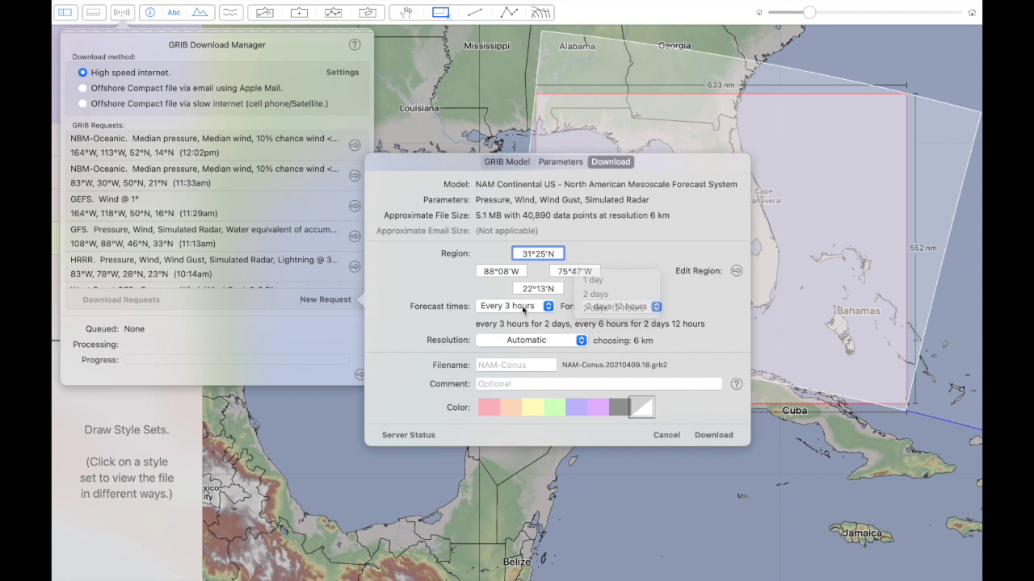
pyautogui.click(525, 311)
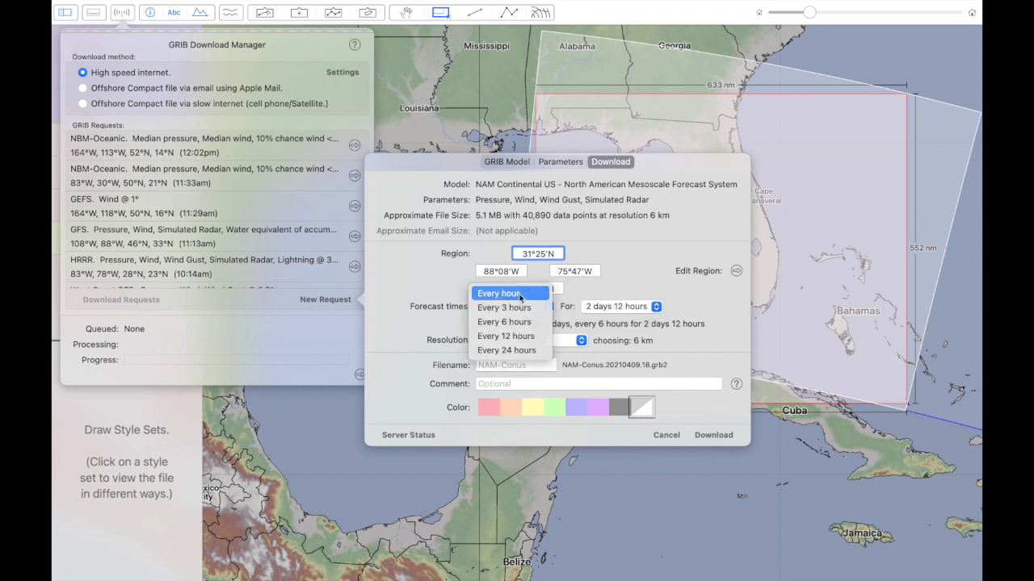
pyautogui.click(521, 295)
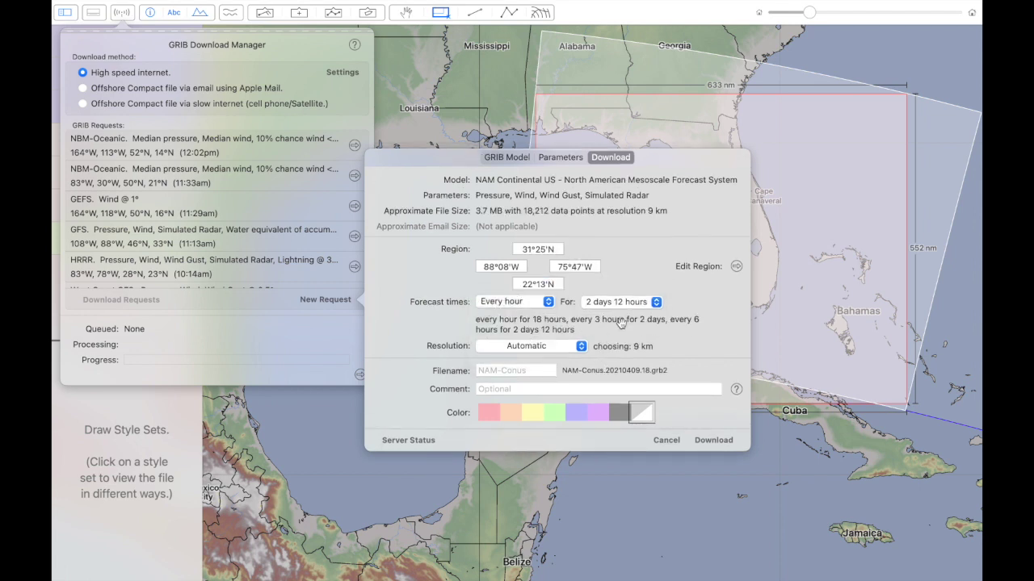
# - Set the request's resolution to 1.62 nm, 3 km and start the NAM-Conus download
pyautogui.click(563, 347)
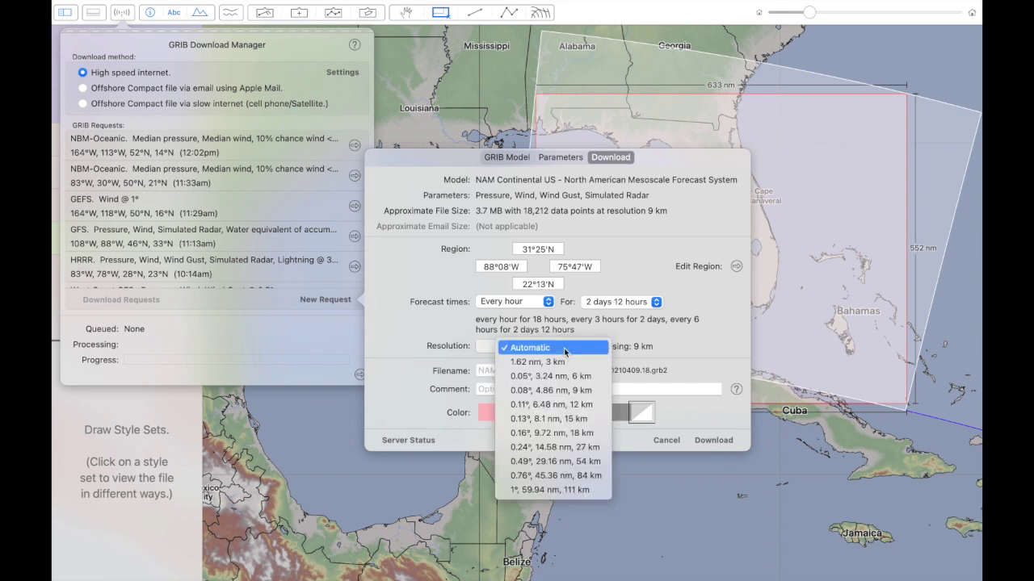
pyautogui.click(568, 363)
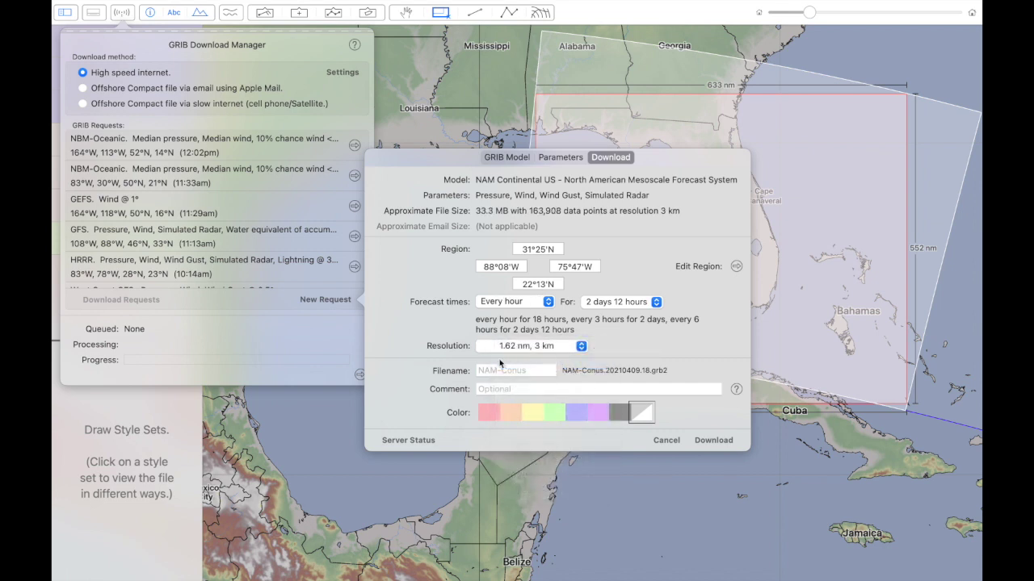
pyautogui.click(715, 441)
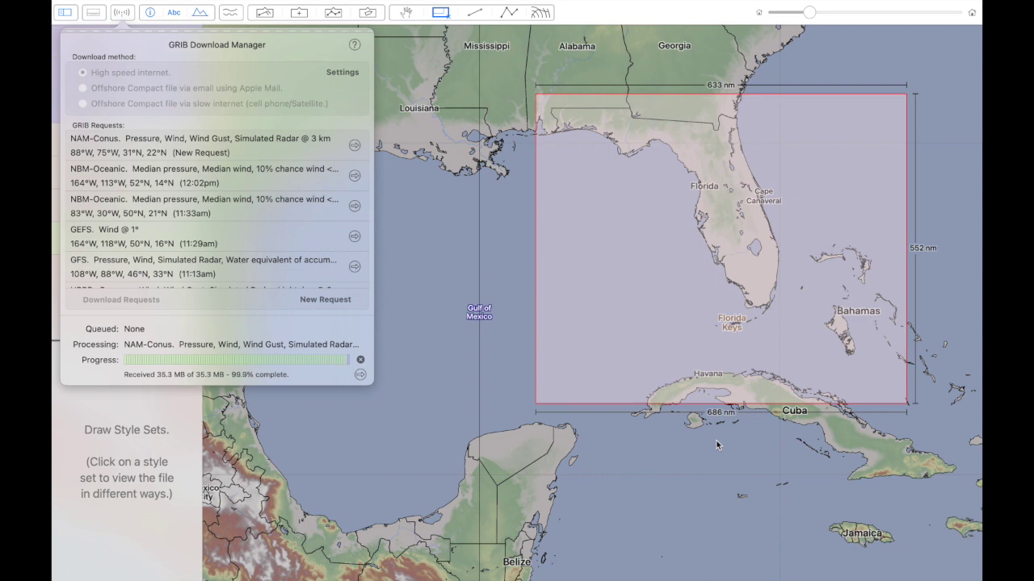
# - Examine the downloaded NAM-Conus forecast up close on the map
pyautogui.click(731, 231)
pyautogui.scroll(5, 730, 232)
pyautogui.hscroll(3, 730, 232)
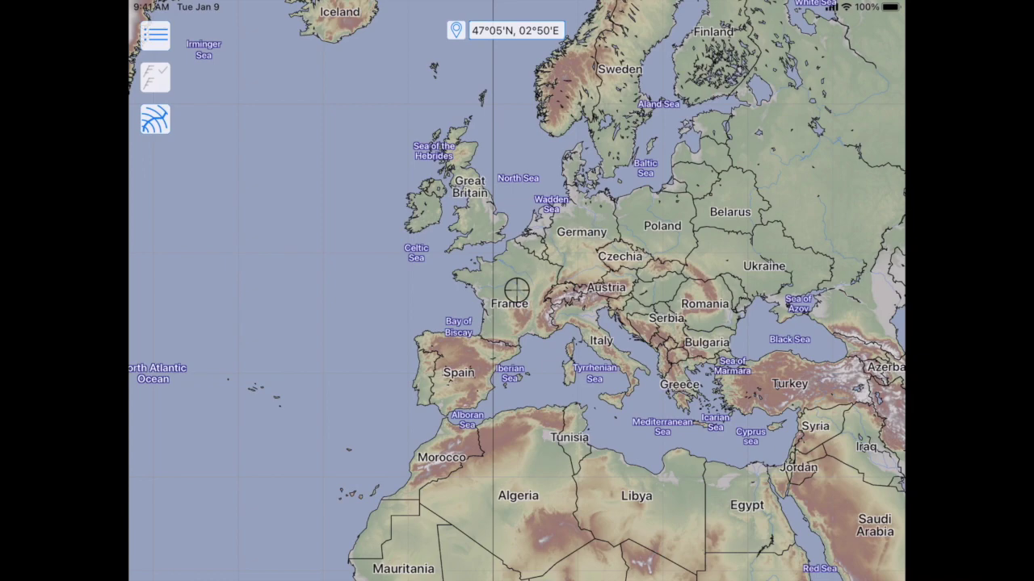
# - Switch to LuckGrib on the iPad and frame the map on southeast England and the Thames Estuary, from London to Calais
pyautogui.scroll(5, 557, 388)
pyautogui.moveTo(453, 193); pyautogui.dragTo(645, 477)
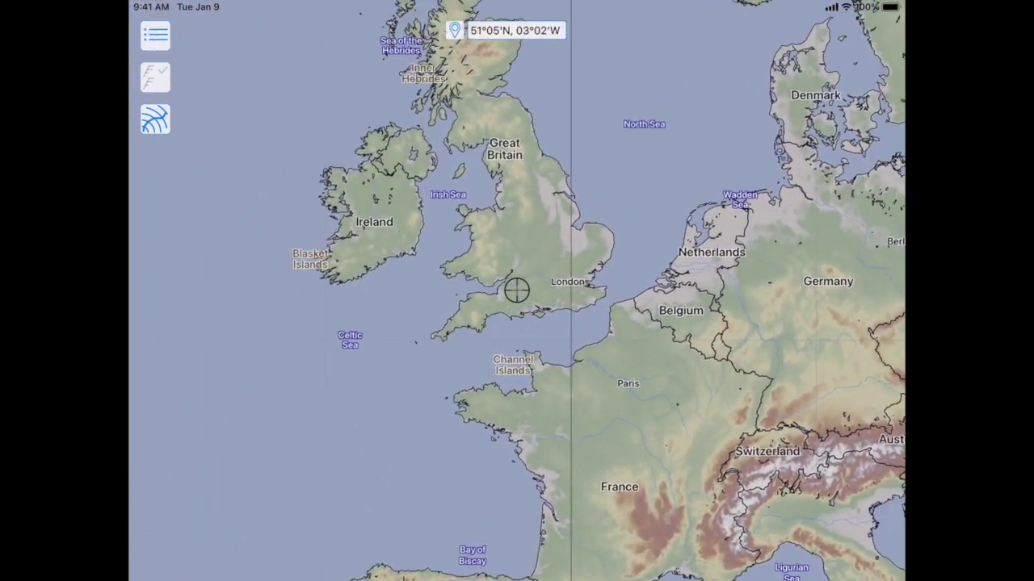
pyautogui.moveTo(614, 290); pyautogui.dragTo(503, 315)
pyautogui.scroll(5, 525, 385)
pyautogui.moveTo(485, 242); pyautogui.dragTo(574, 424)
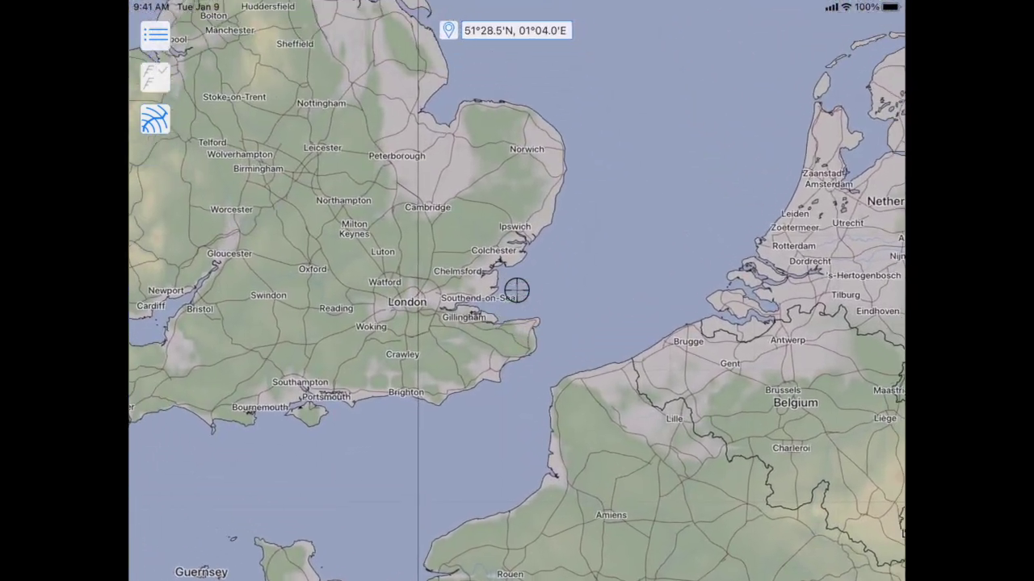
pyautogui.scroll(5, 562, 368)
pyautogui.moveTo(484, 258); pyautogui.dragTo(570, 360)
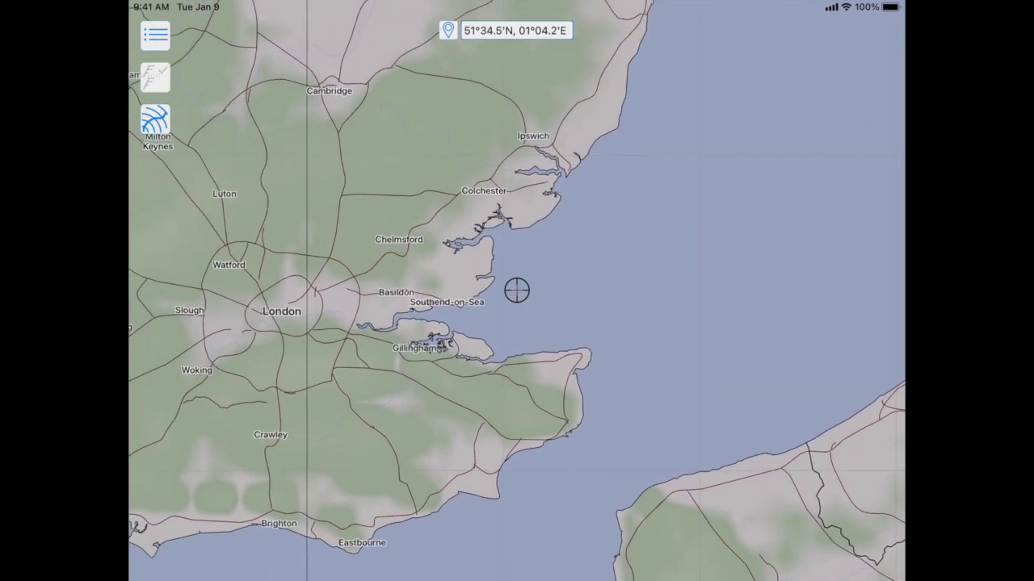
pyautogui.scroll(3, 517, 291)
pyautogui.moveTo(485, 307); pyautogui.dragTo(555, 305)
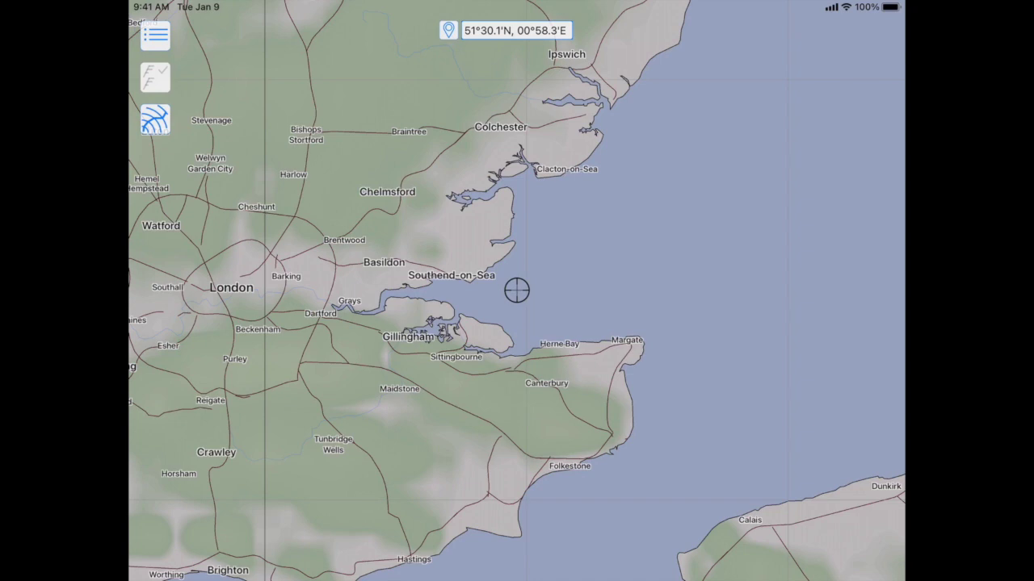
# - Create a request for a new weather file using the regional Europe model Icon - DWD. North Atlantic & Europe Weather
pyautogui.click(155, 120)
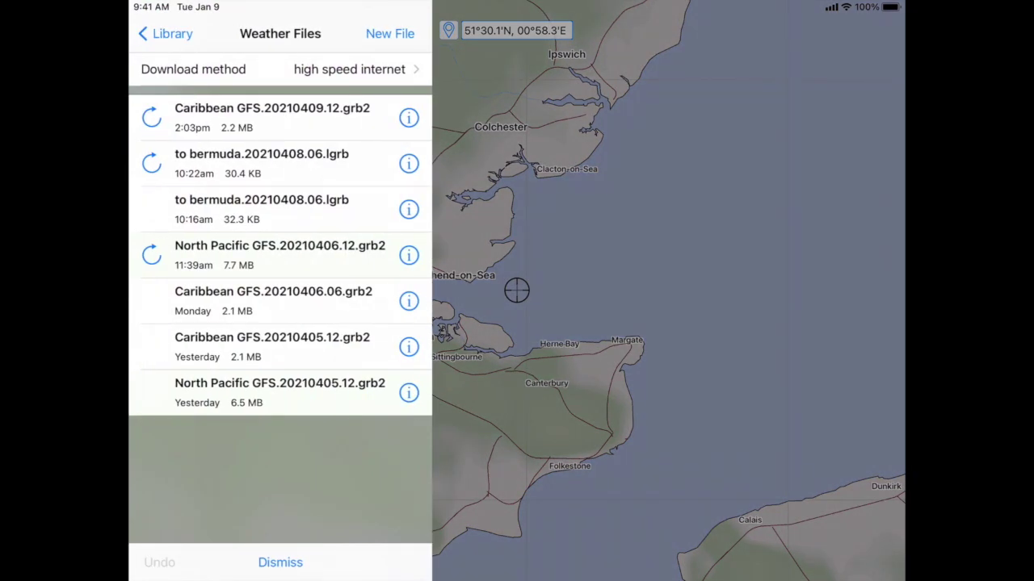
pyautogui.click(390, 33)
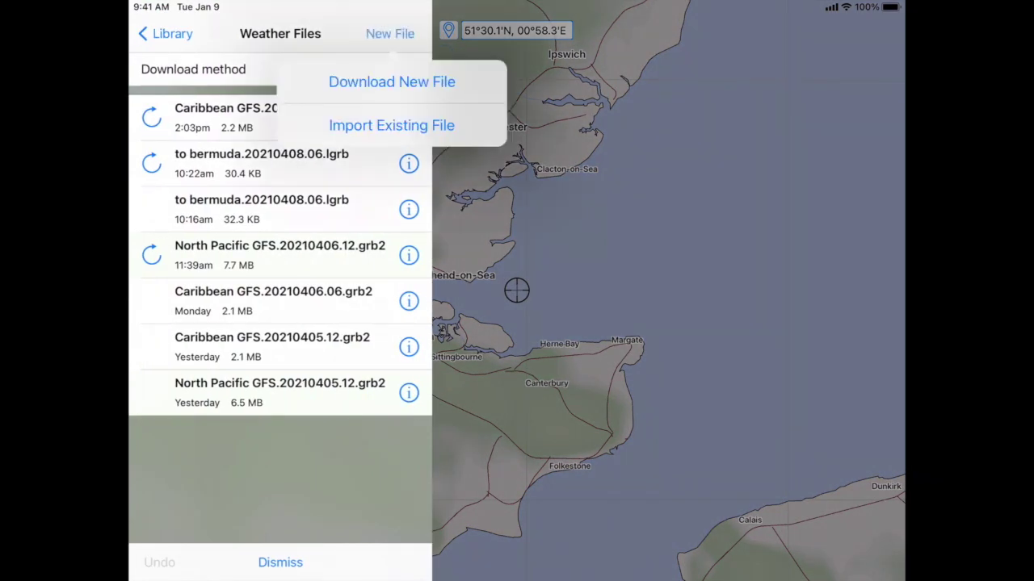
pyautogui.click(392, 81)
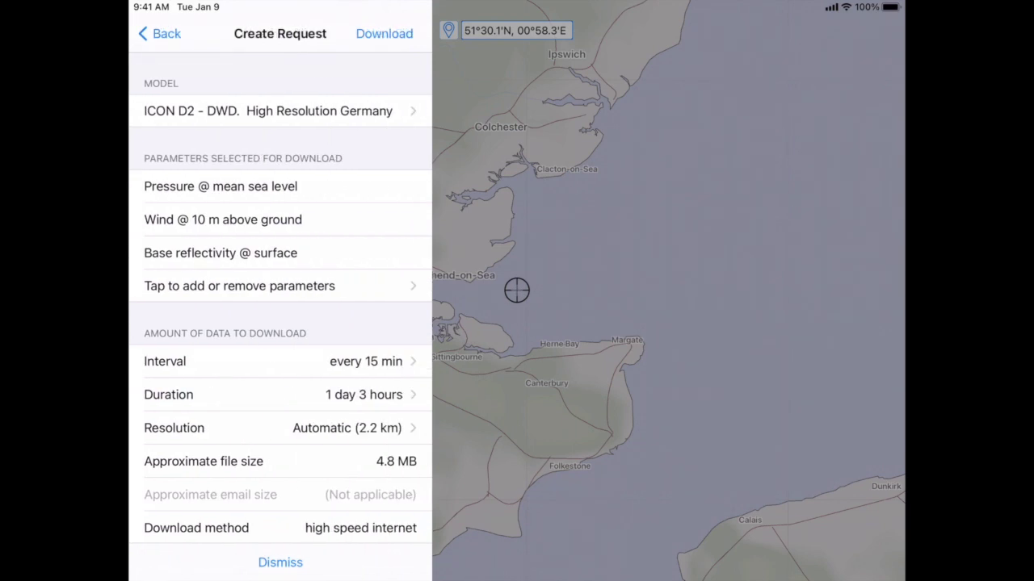
pyautogui.click(275, 110)
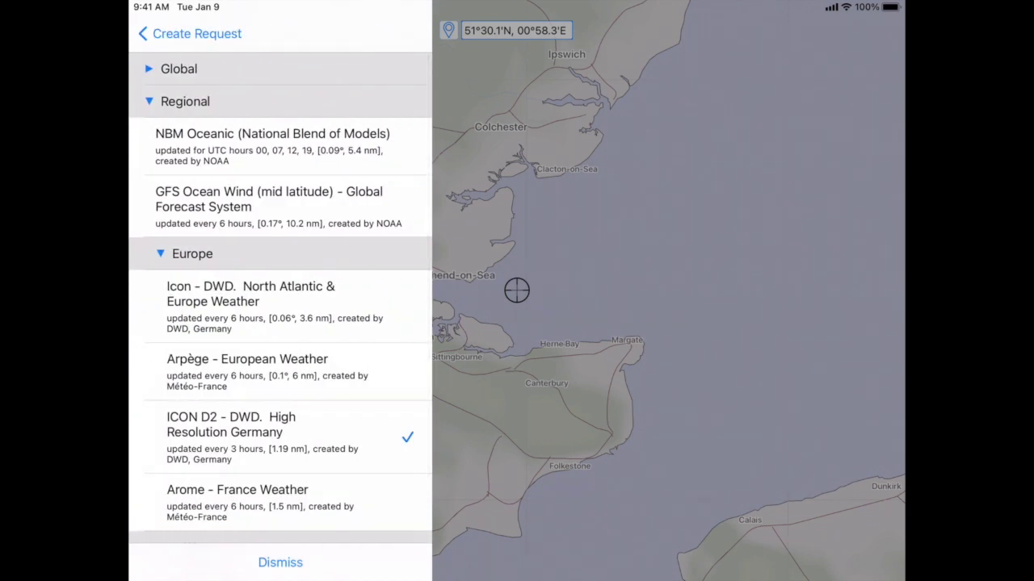
pyautogui.scroll(-3, 281, 323)
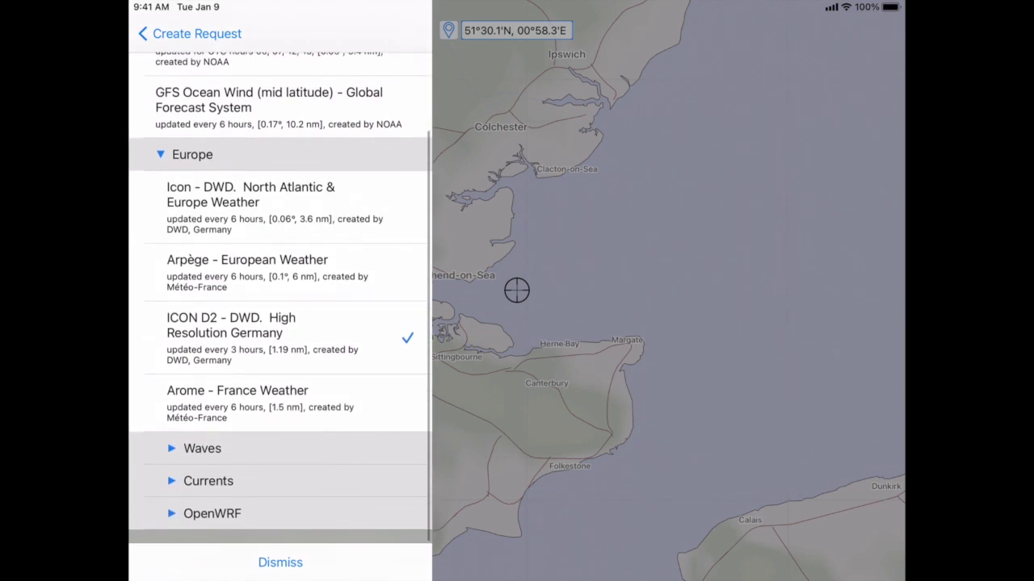
pyautogui.click(202, 459)
pyautogui.scroll(-5, 280, 323)
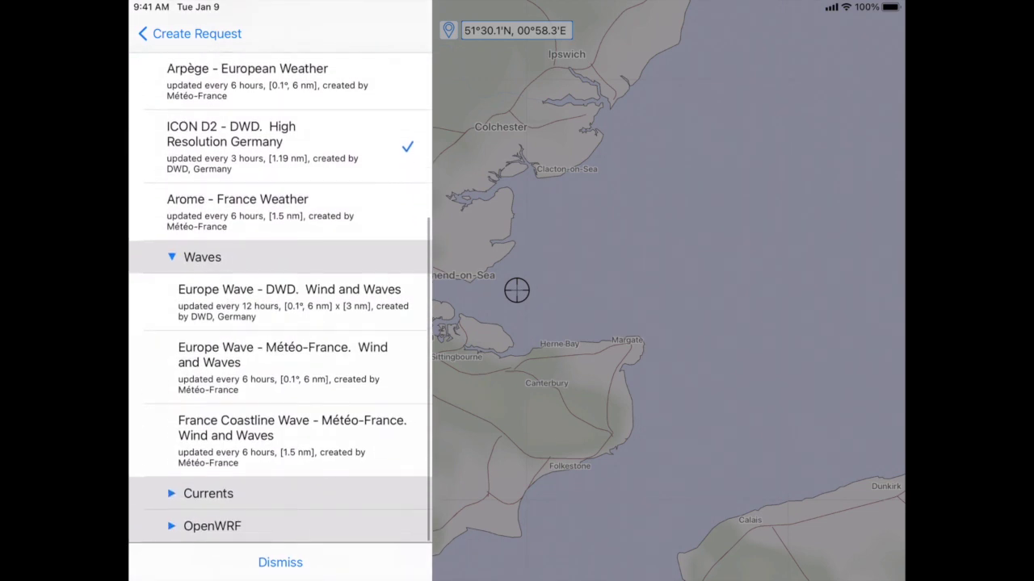
pyautogui.scroll(5, 280, 299)
pyautogui.click(250, 306)
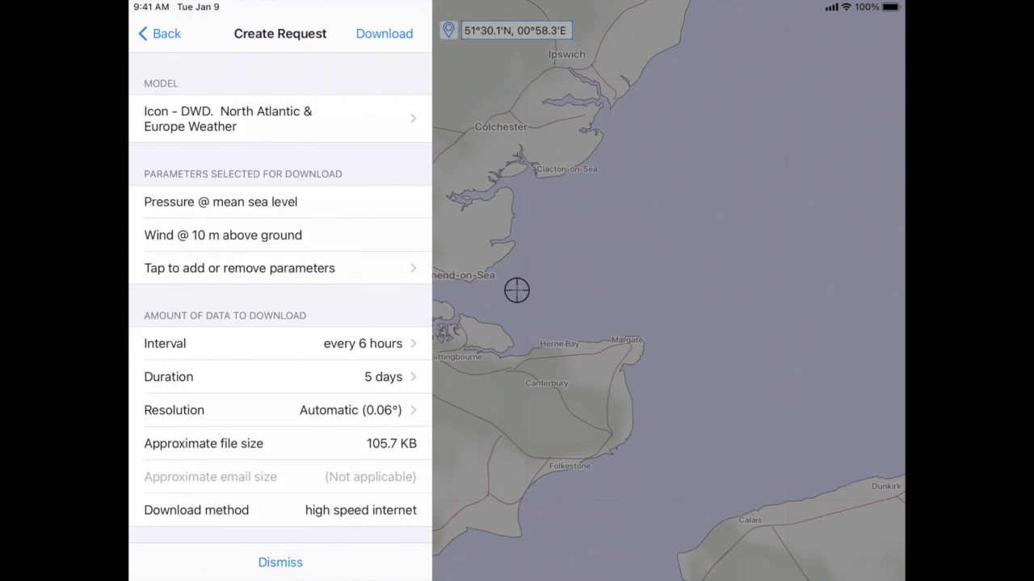
# - Add Temperature @ 2 m above ground to the request's parameters and set its resolution to 0.06°, 3.6 nm
pyautogui.click(239, 268)
pyautogui.click(241, 232)
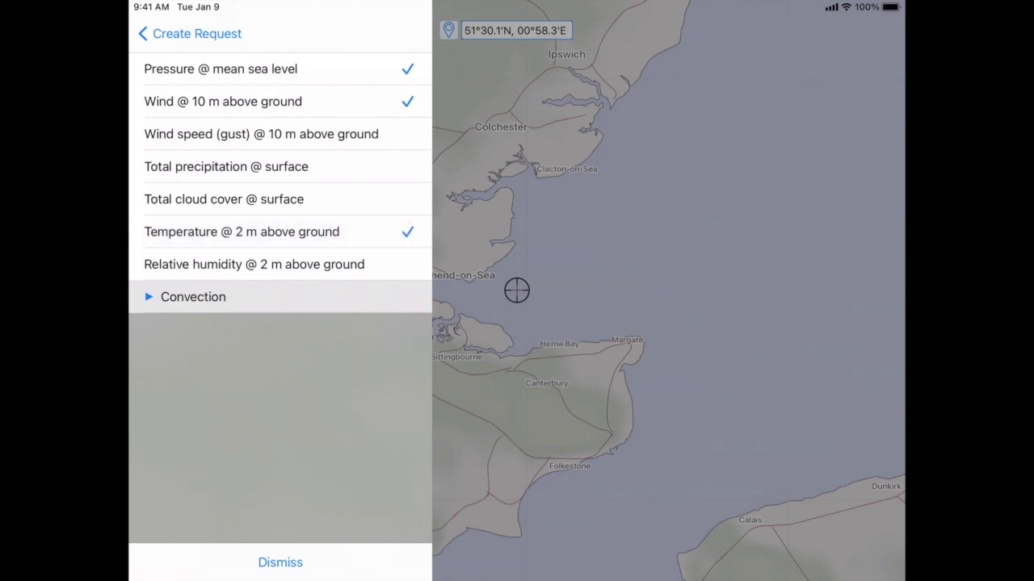
pyautogui.click(190, 33)
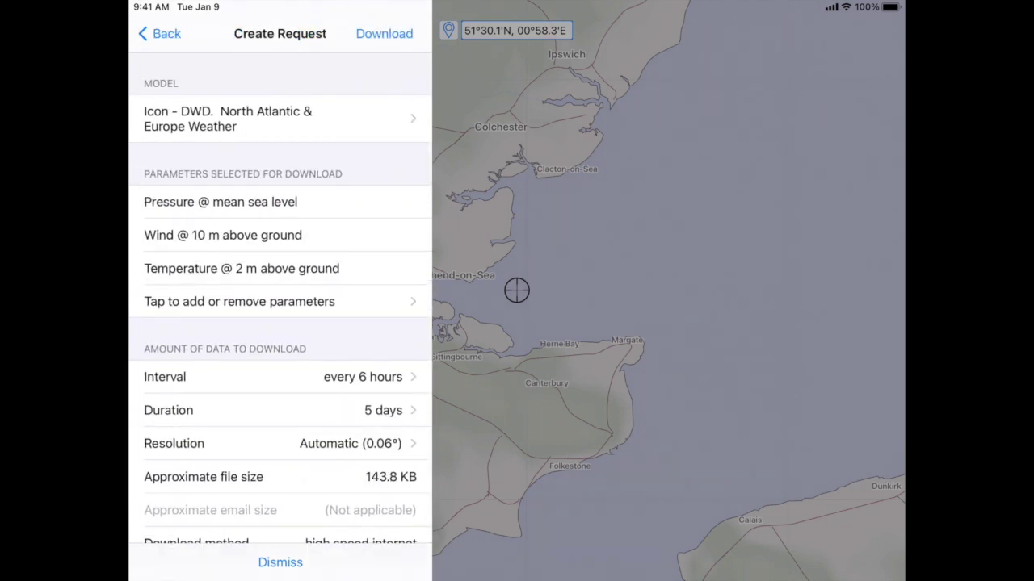
pyautogui.click(280, 443)
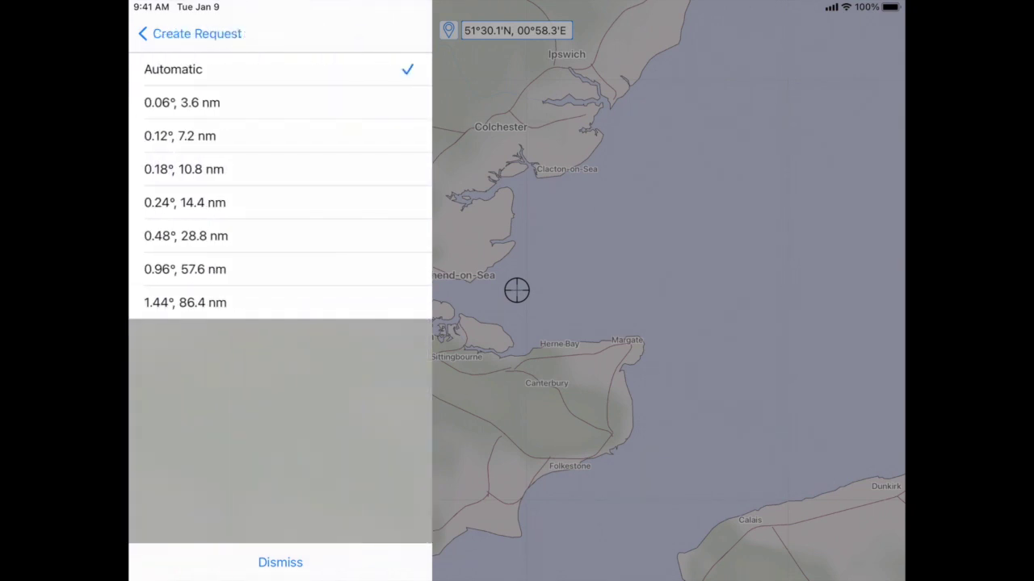
pyautogui.click(181, 103)
# - Download the weather file under the name ICON and advance the displayed forecast time to Sat Apr 10, 2021, 4:43am PDT
pyautogui.click(383, 33)
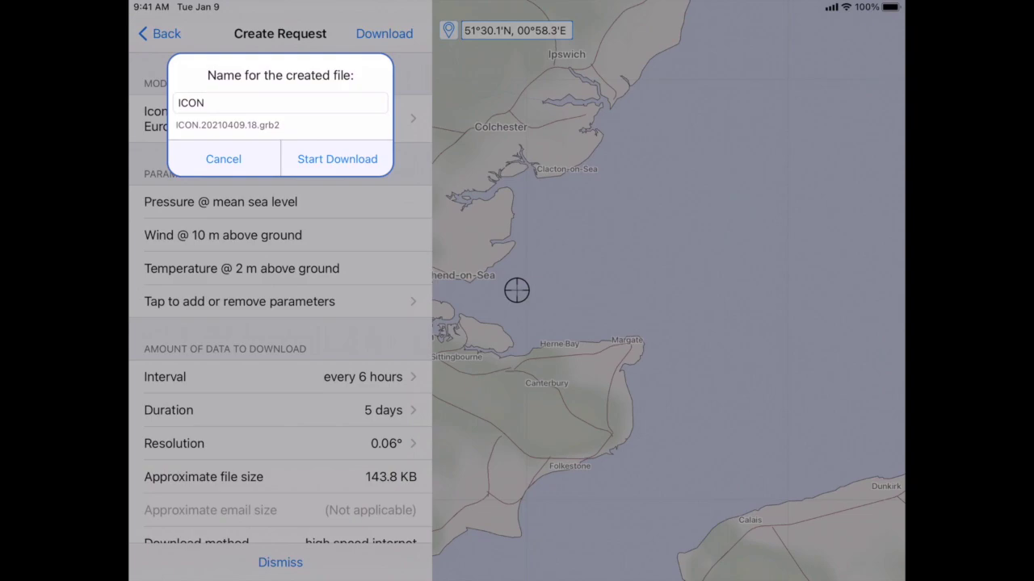
pyautogui.click(336, 159)
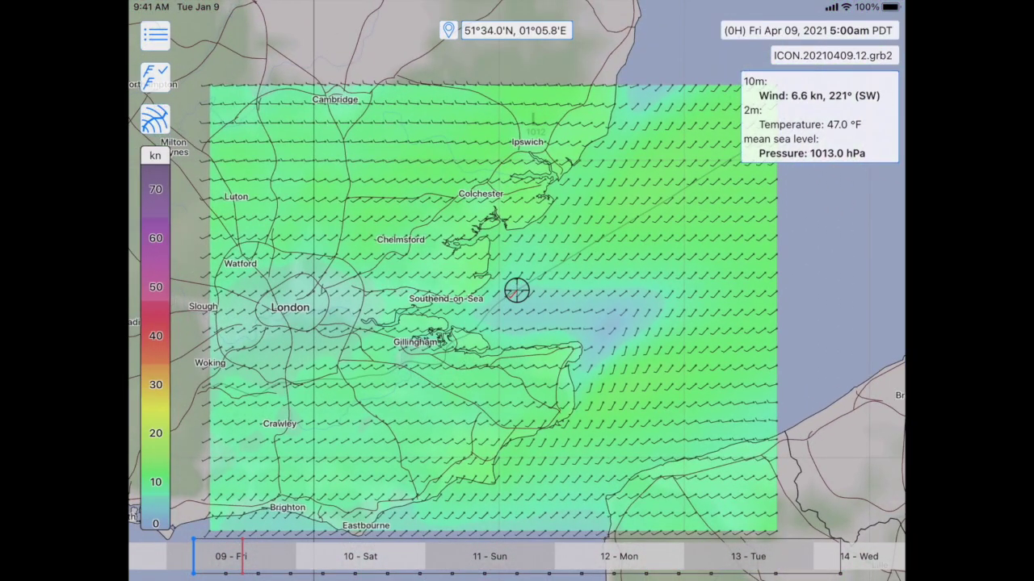
pyautogui.moveTo(194, 557)
pyautogui.mouseDown()
pyautogui.moveTo(743, 557)
pyautogui.moveTo(261, 558)
pyautogui.moveTo(321, 557)
pyautogui.mouseUp()
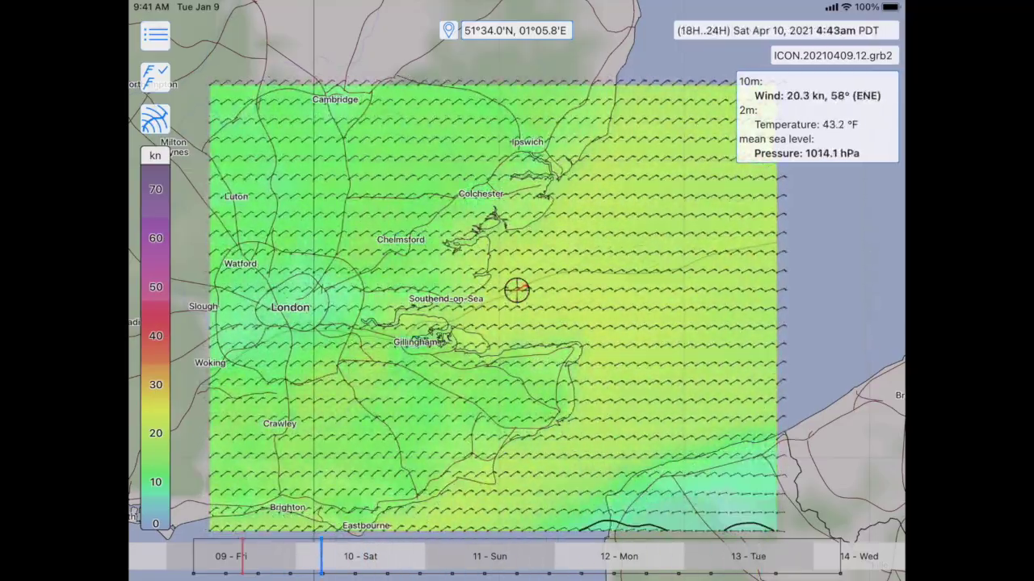
# - Return to LuckGrib on the Mac and examine the NAM-Conus composite simulated radar over southeastern Georgia
pyautogui.scroll(3, 516, 291)
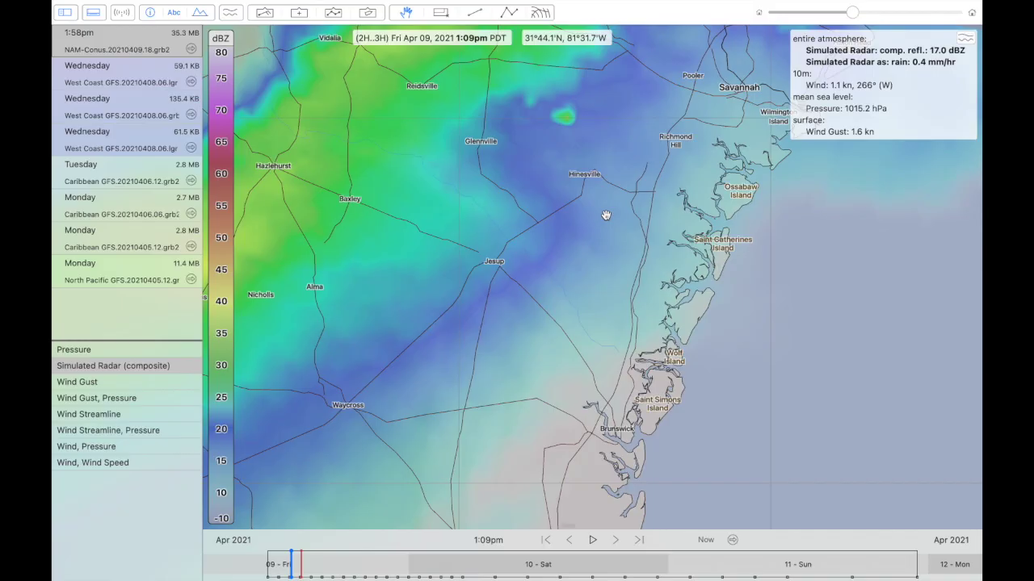
pyautogui.hscroll(-10, 605, 215)
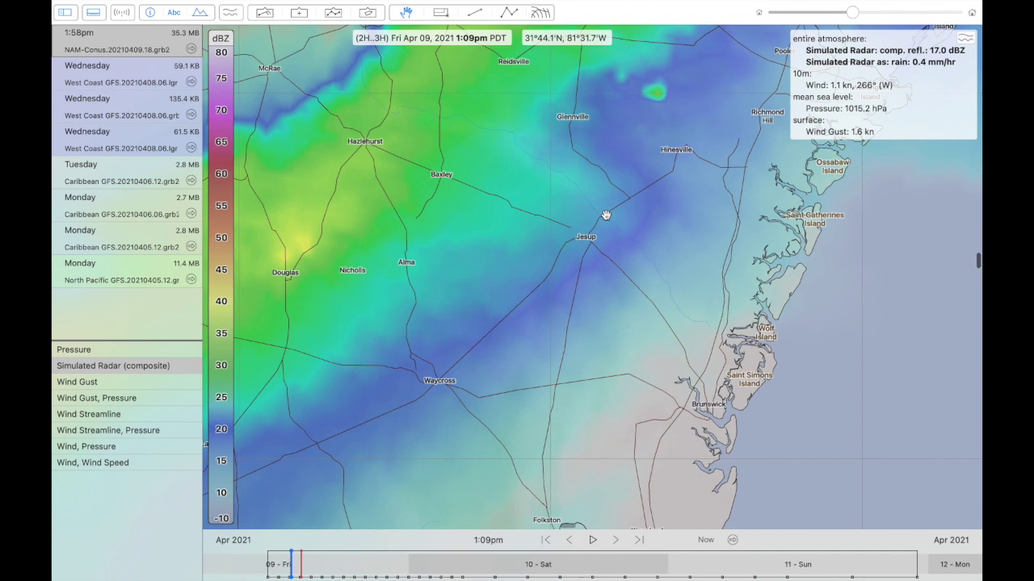